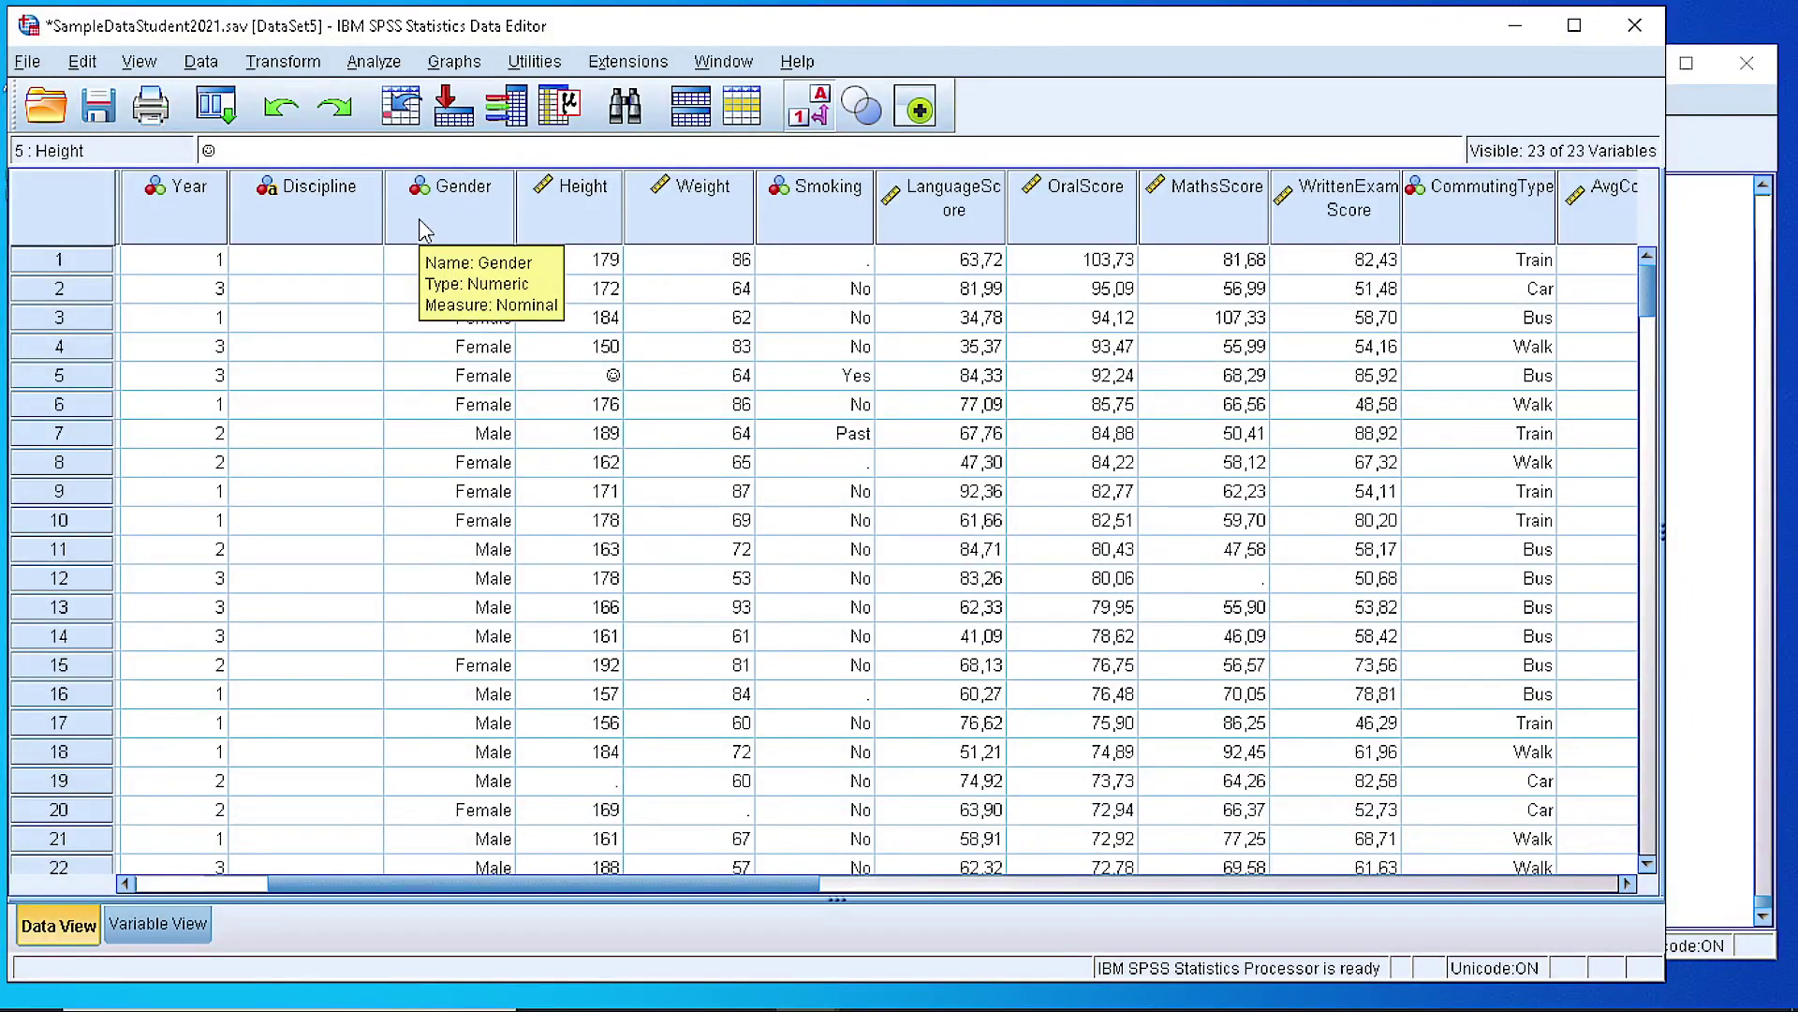
Abandon the stray edit in row 5's Height so the cell reverts to 152.
left_click(540, 412)
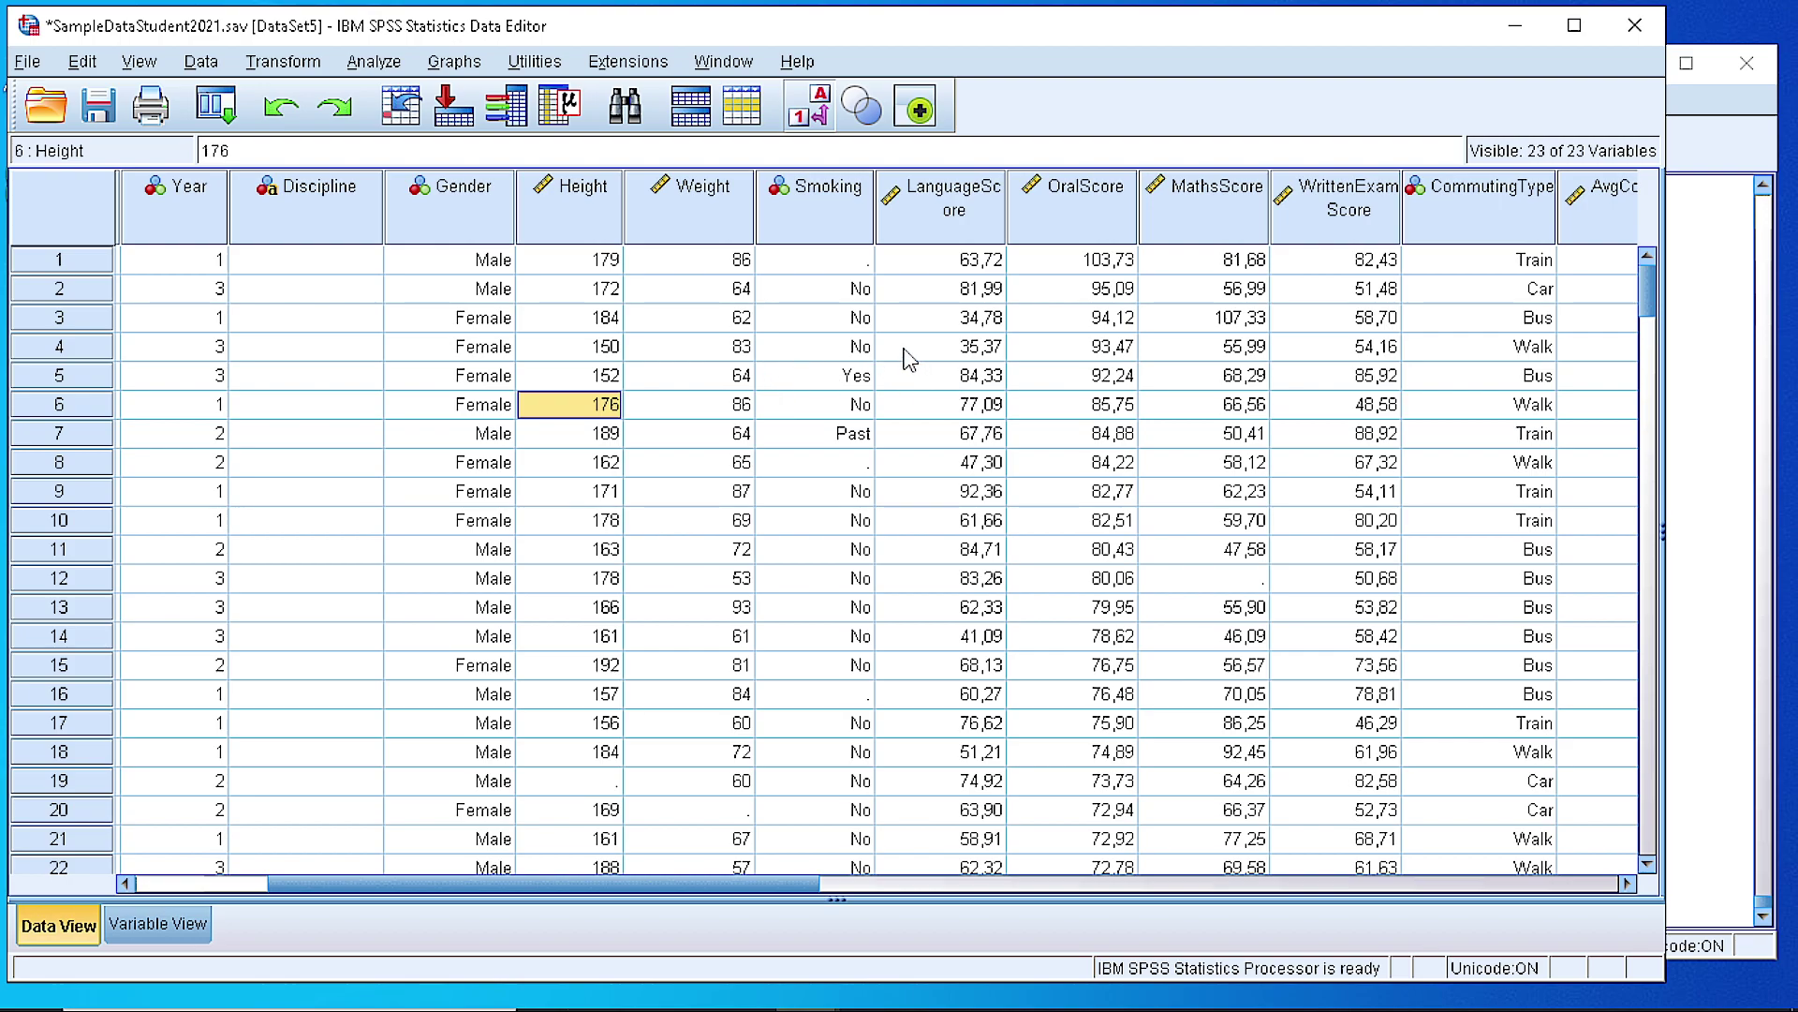
Choose a Simple legacy bar chart of summaries for groups of cases.
left_click(452, 64)
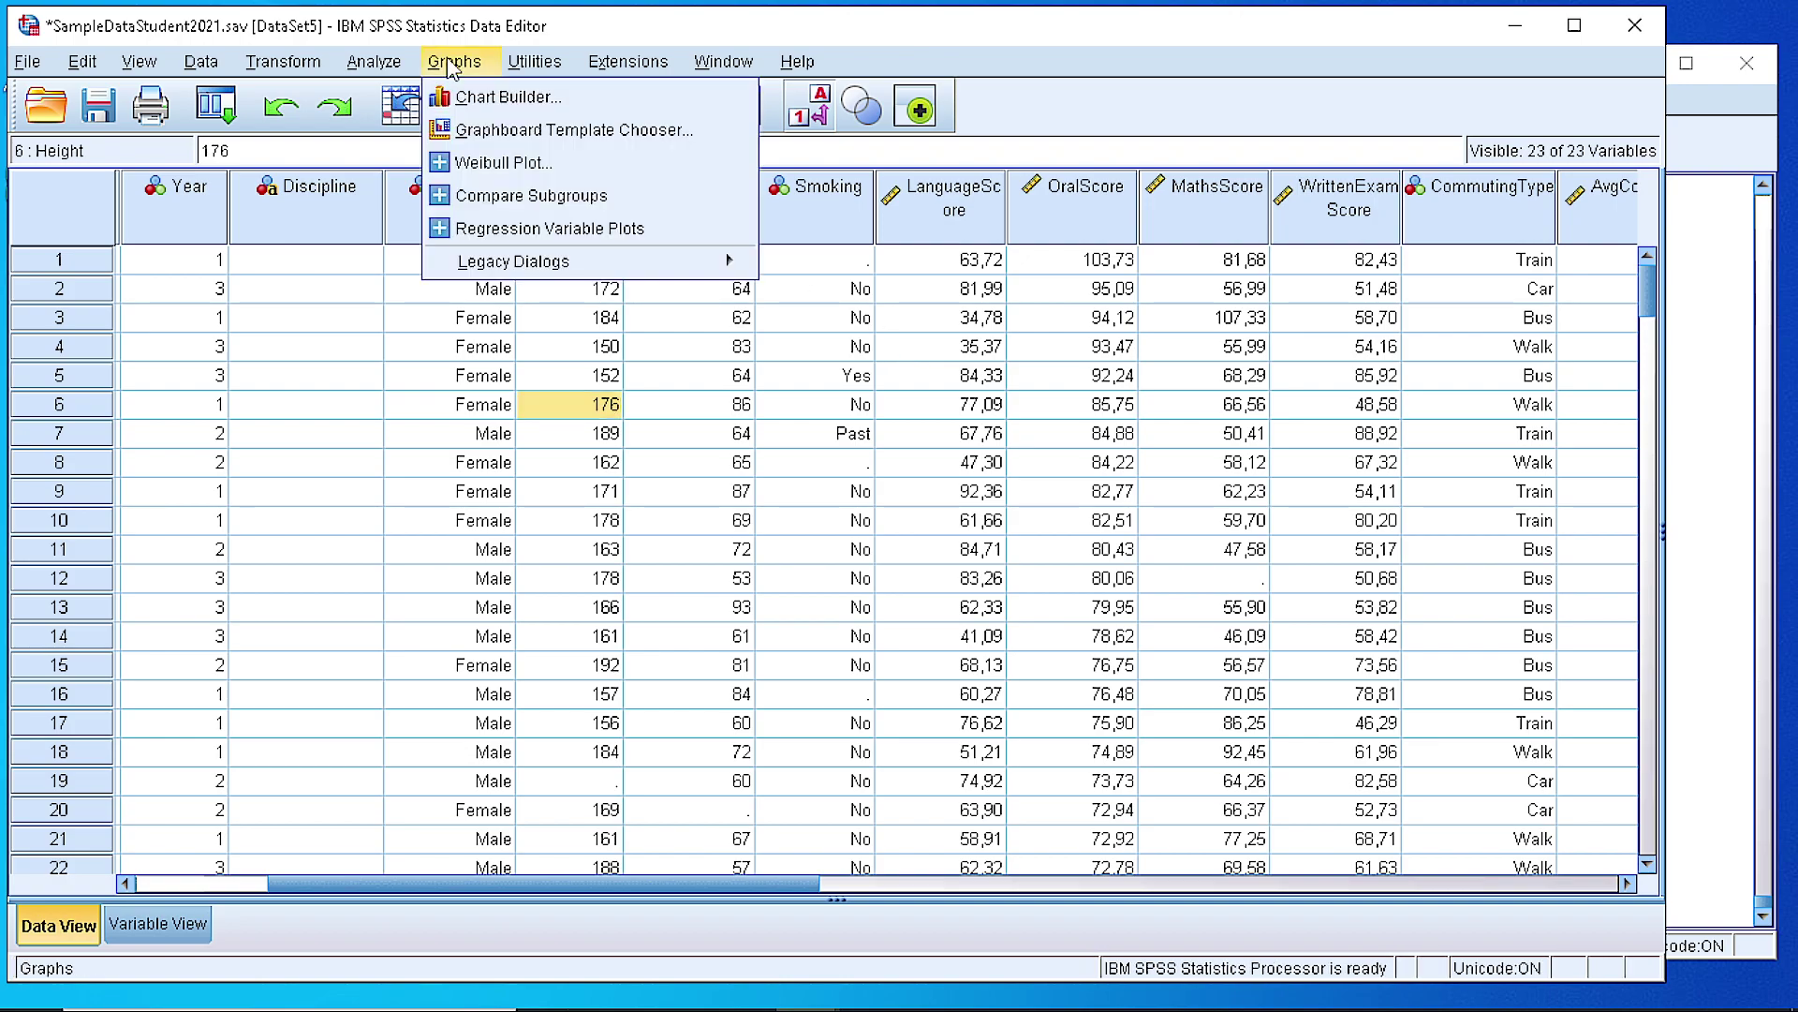
mouse_move(524, 262)
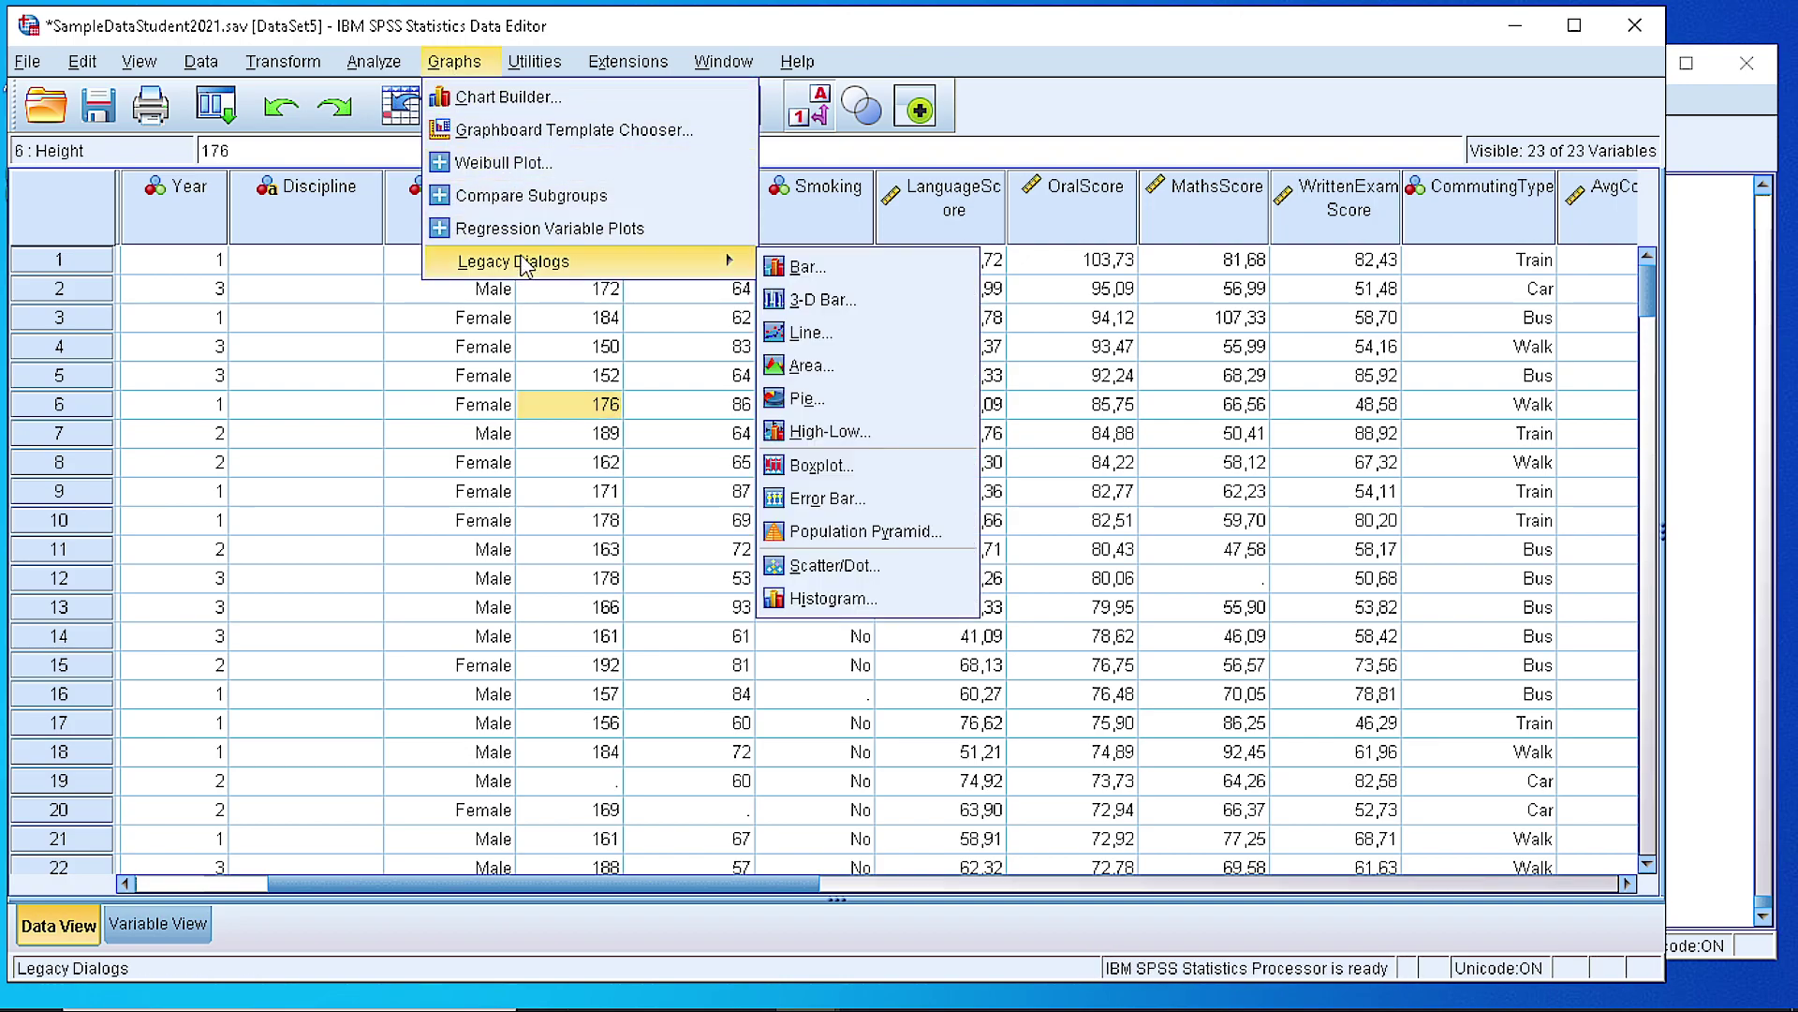
left_click(828, 269)
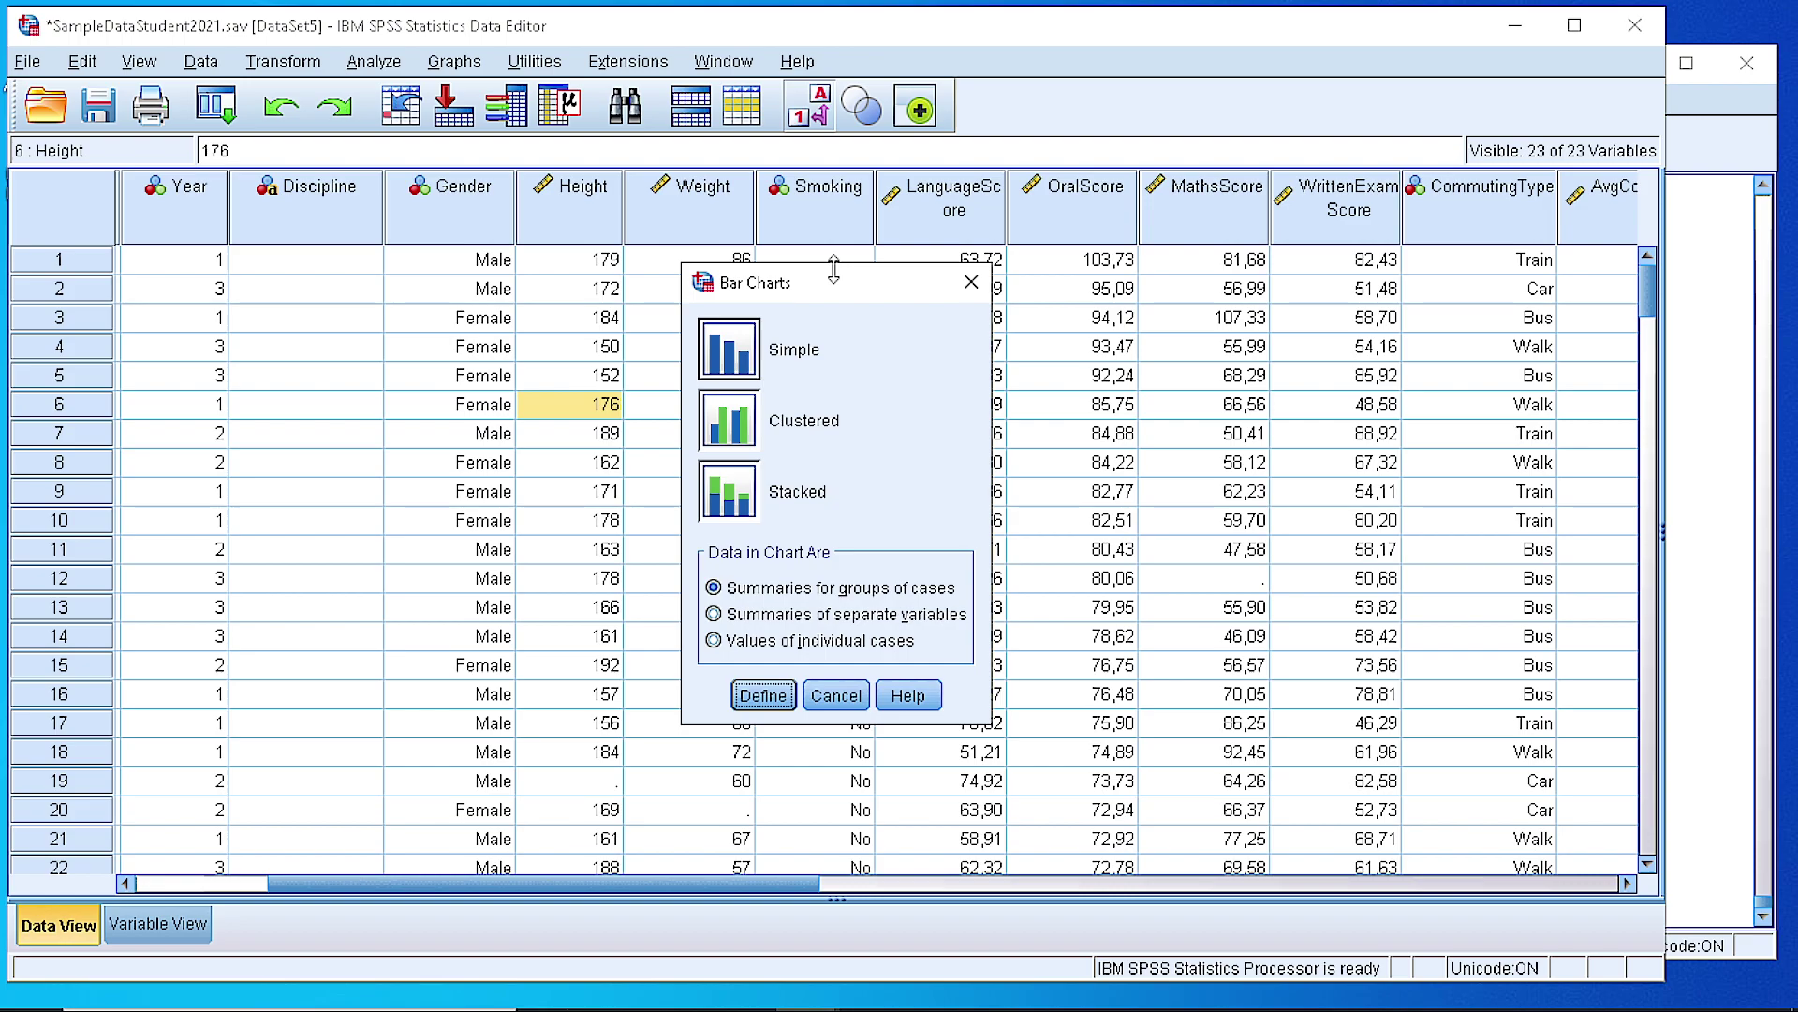
left_click(705, 366)
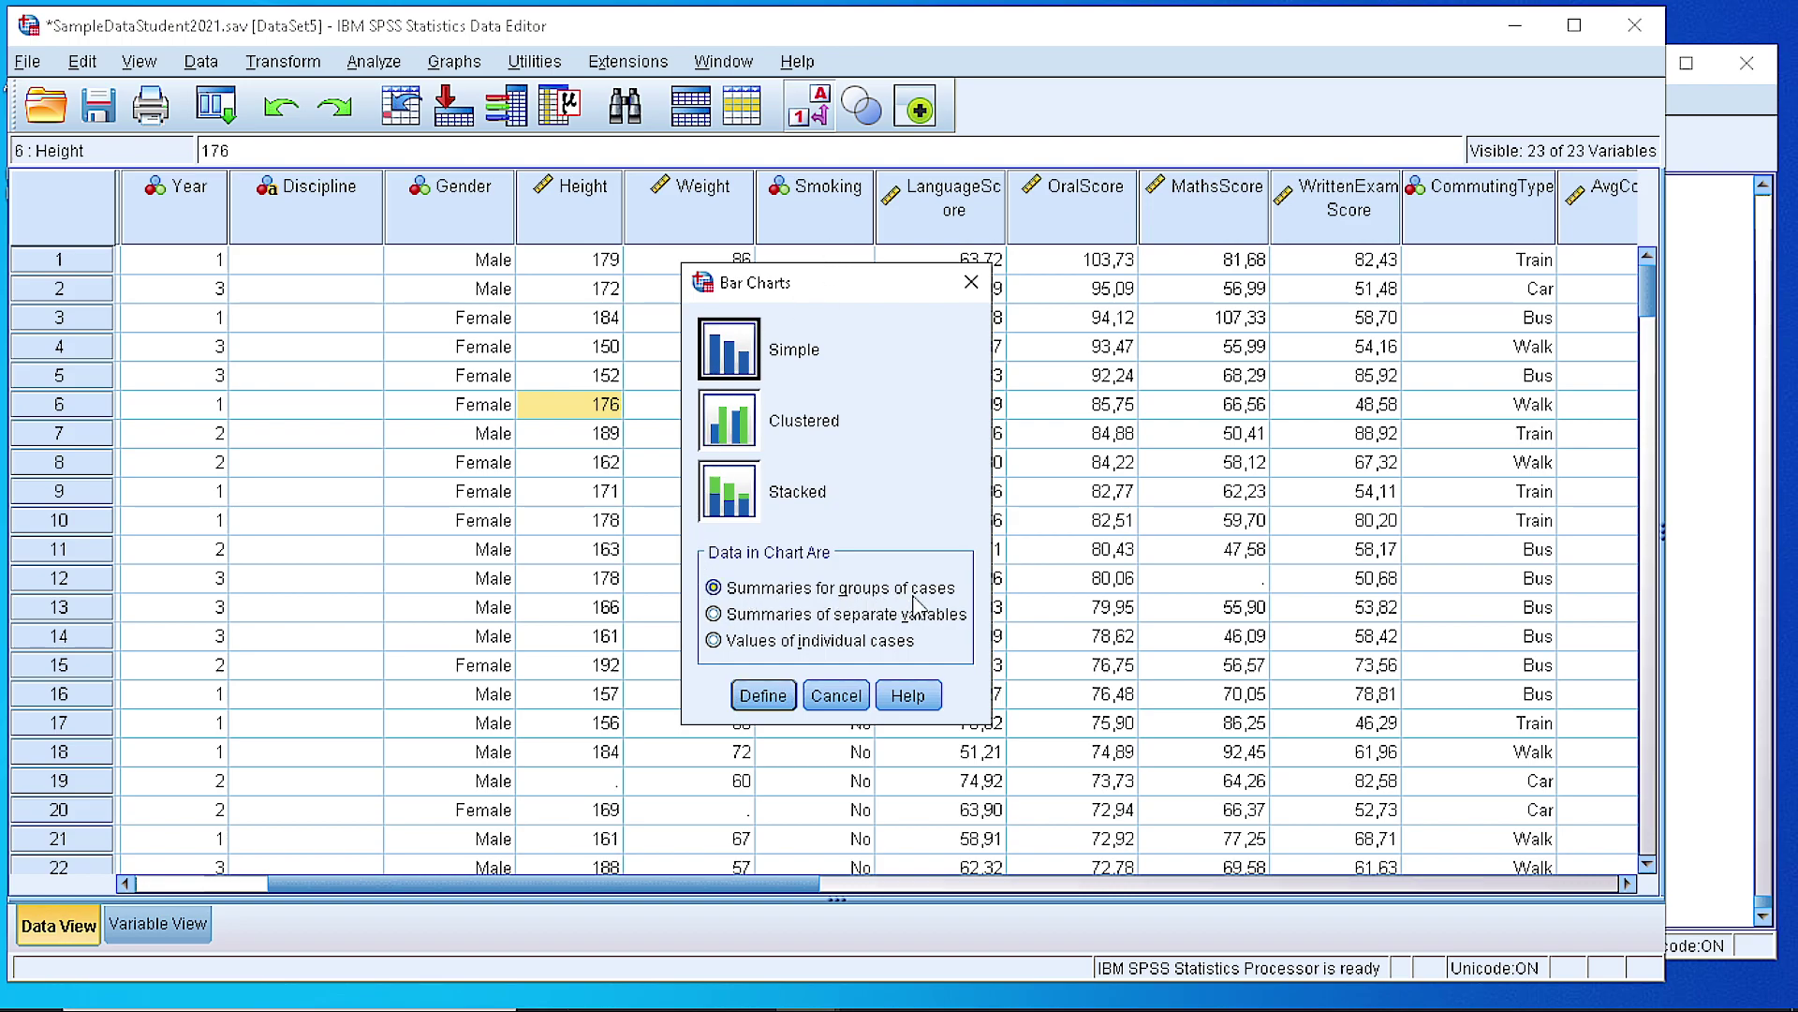
Put Discipline on the category axis and Gender in Panel by Rows, then create the chart.
left_click(763, 695)
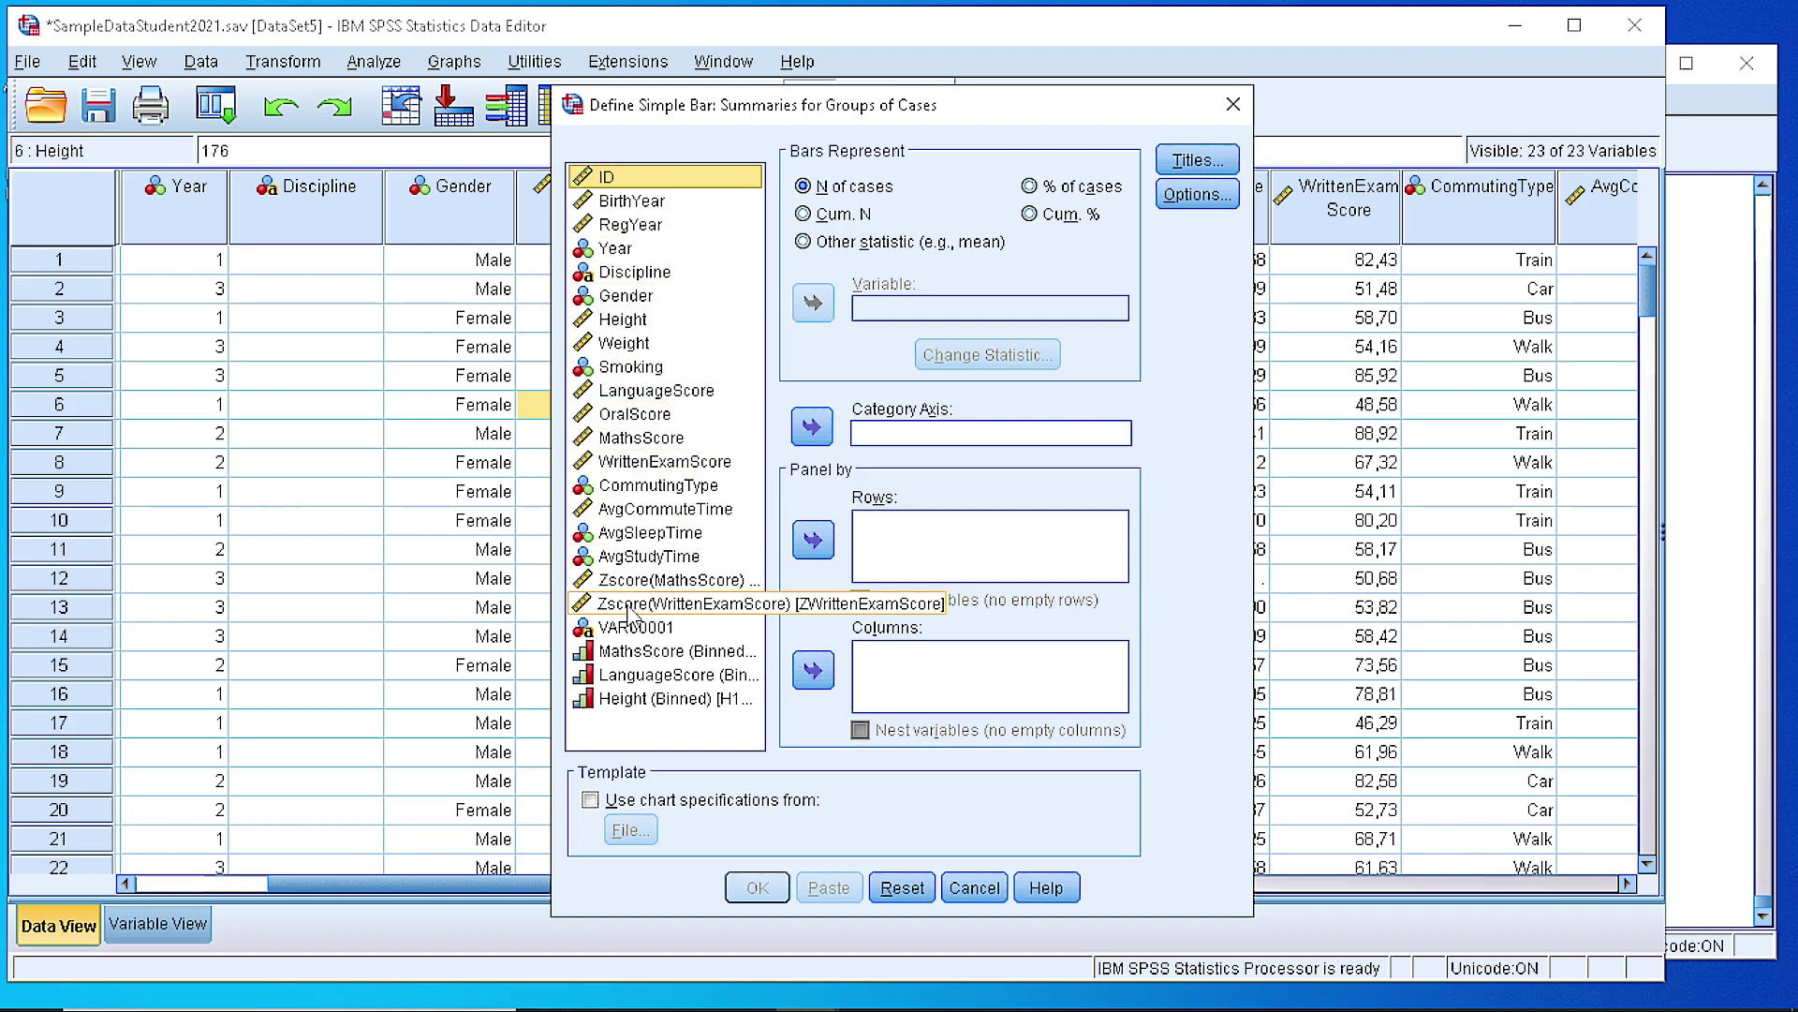
left_click(636, 272)
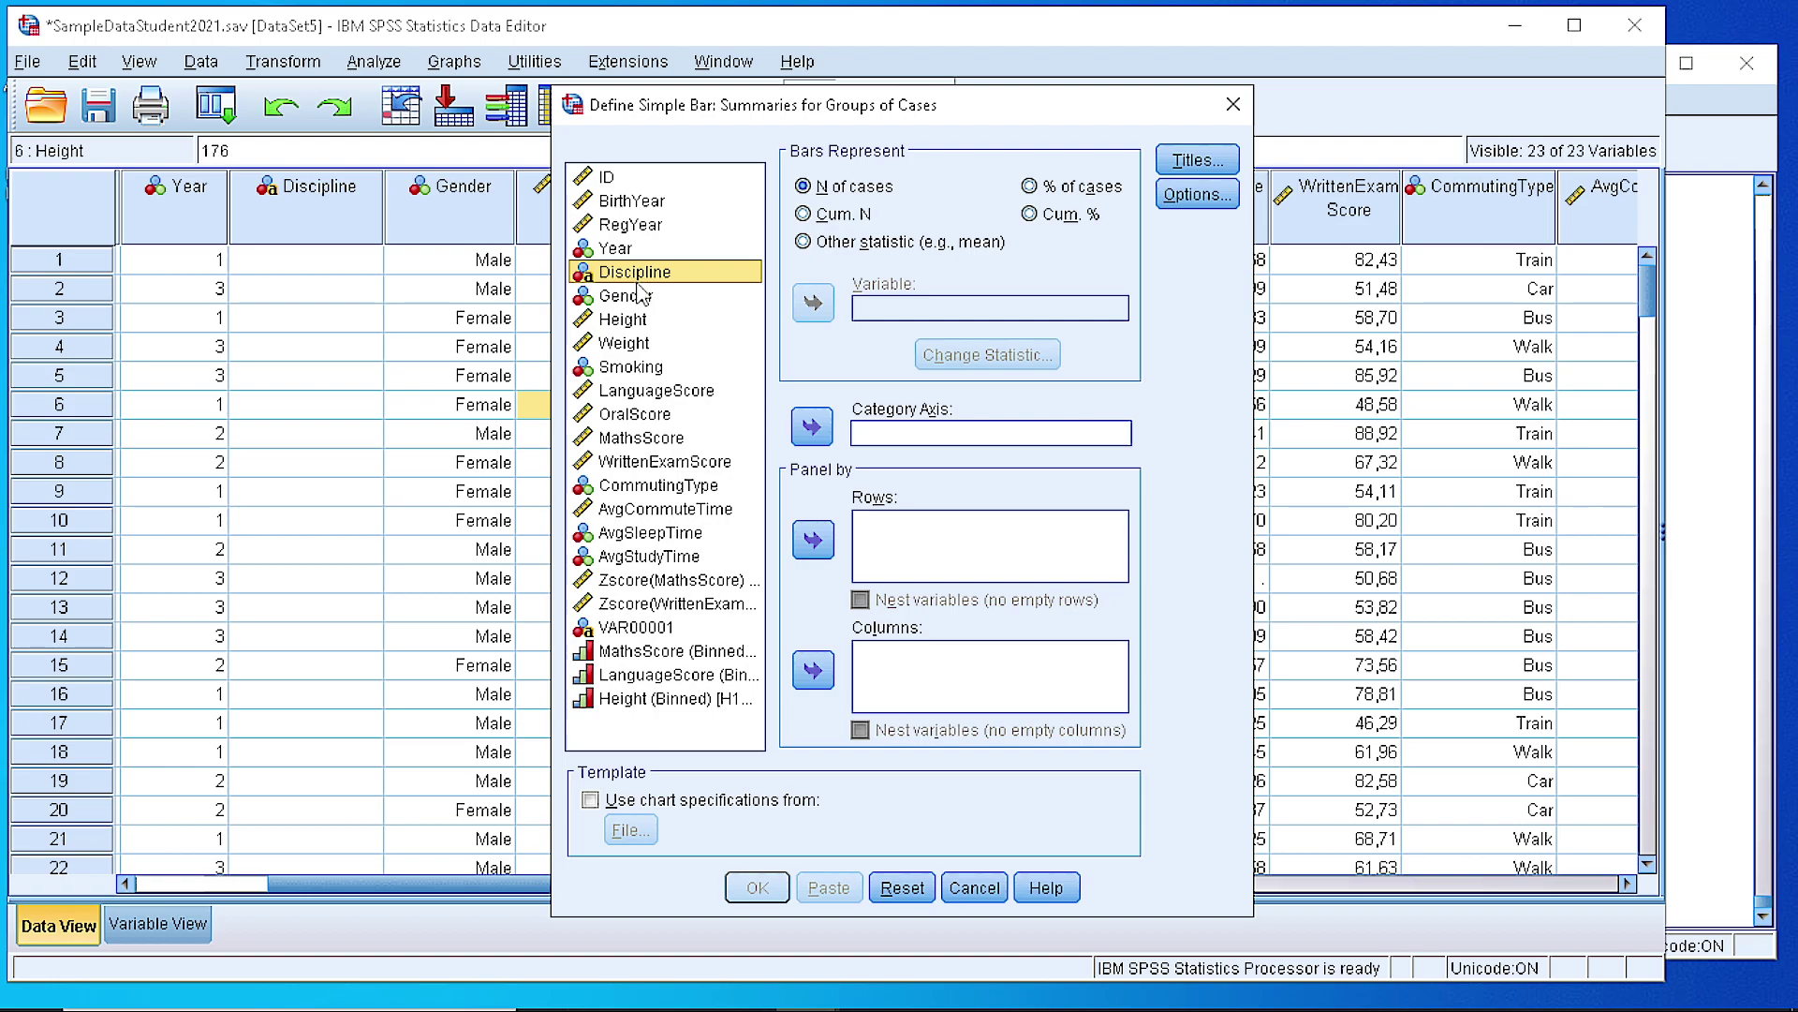
left_click(814, 429)
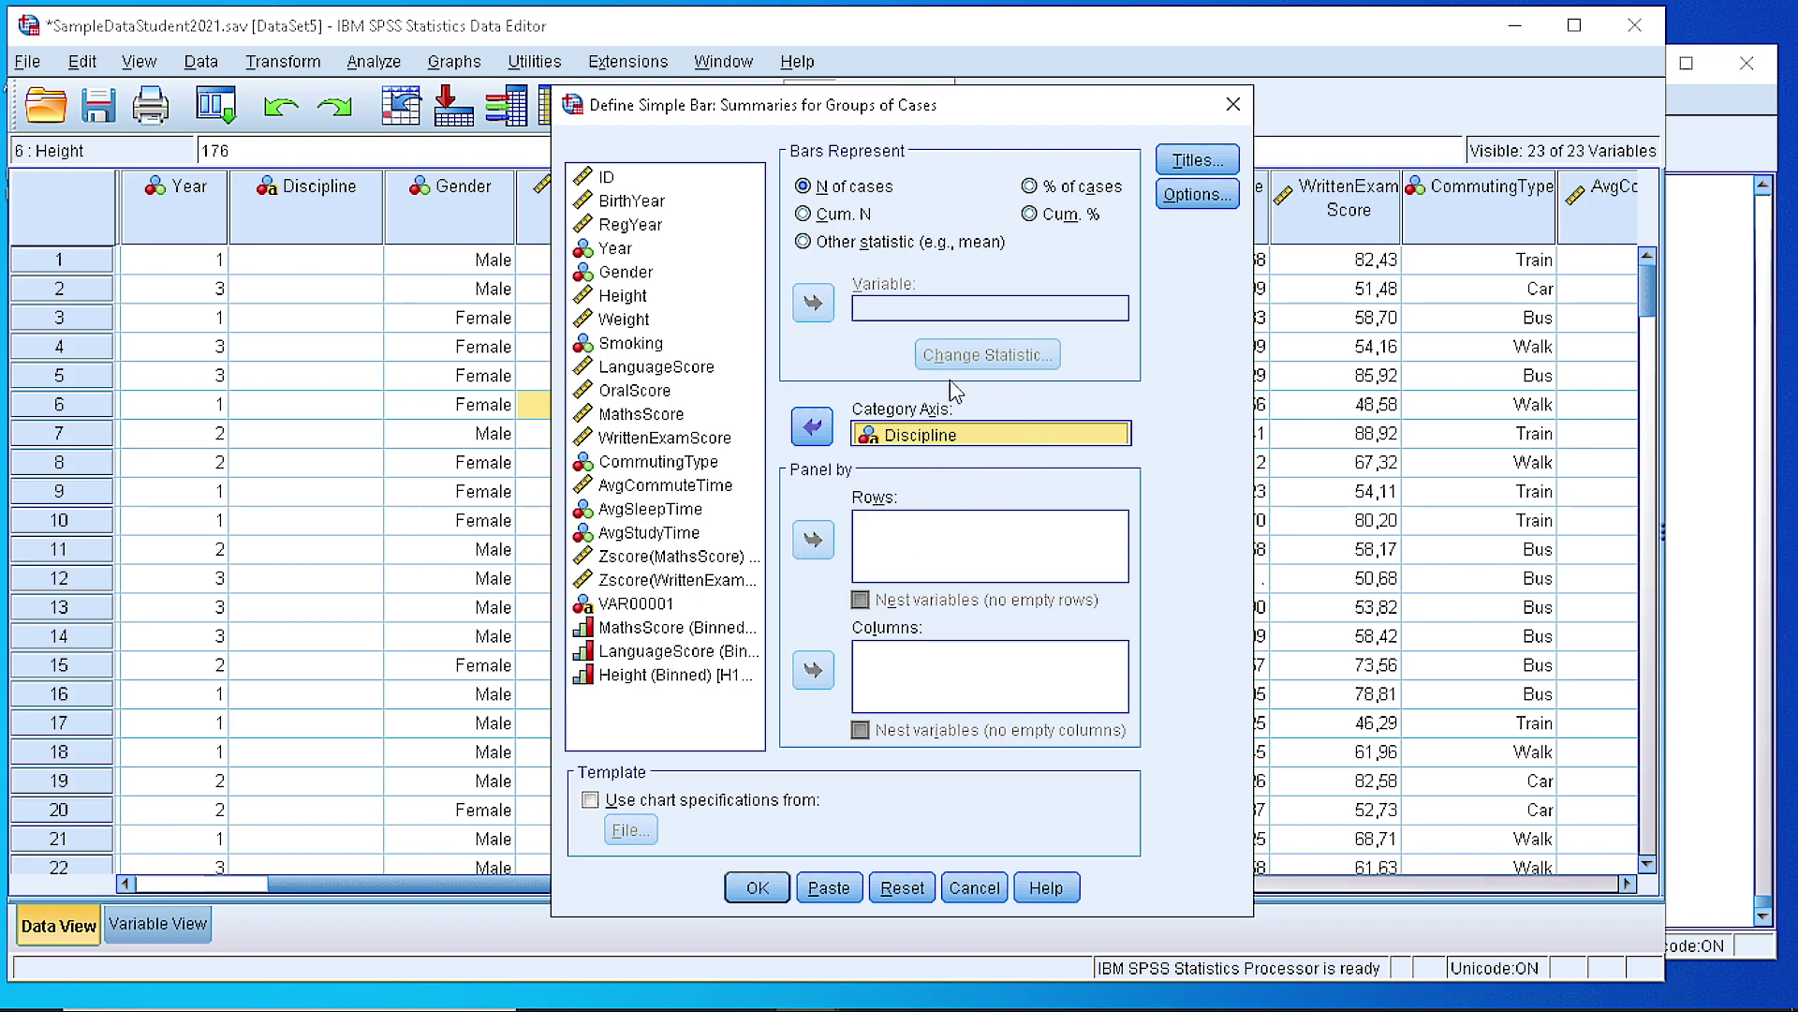
left_click(635, 274)
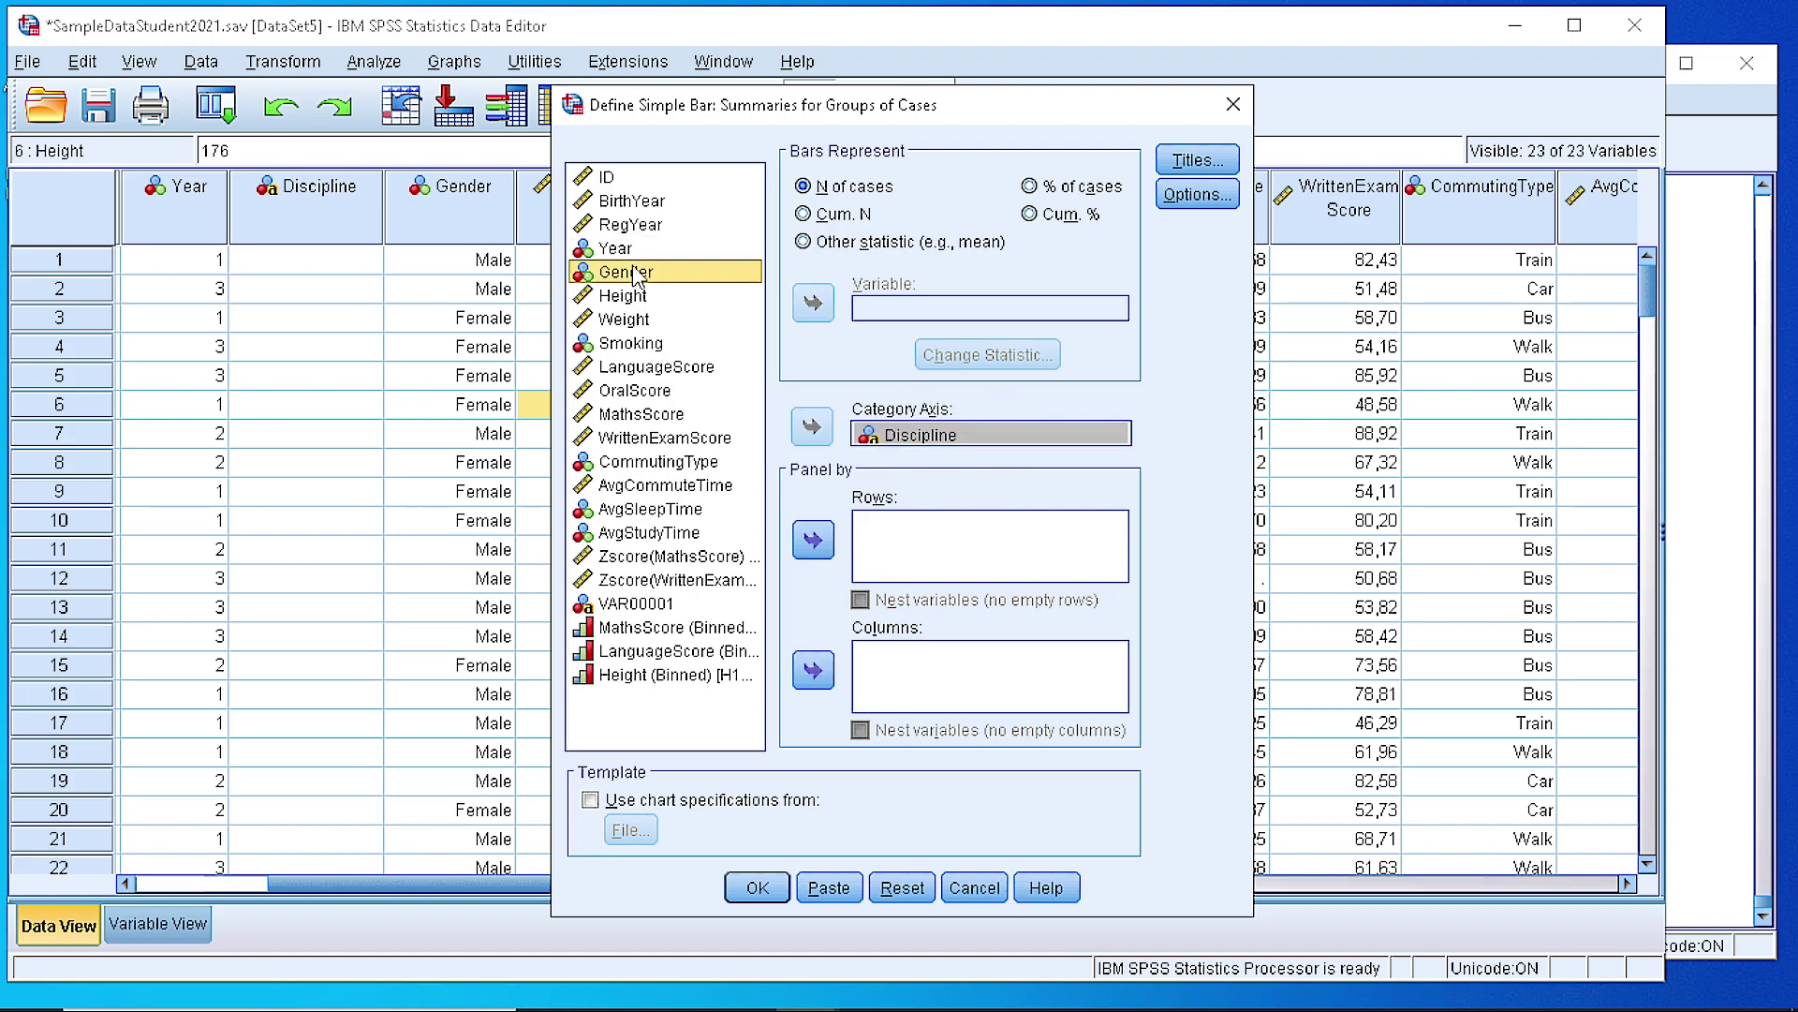
left_click(813, 540)
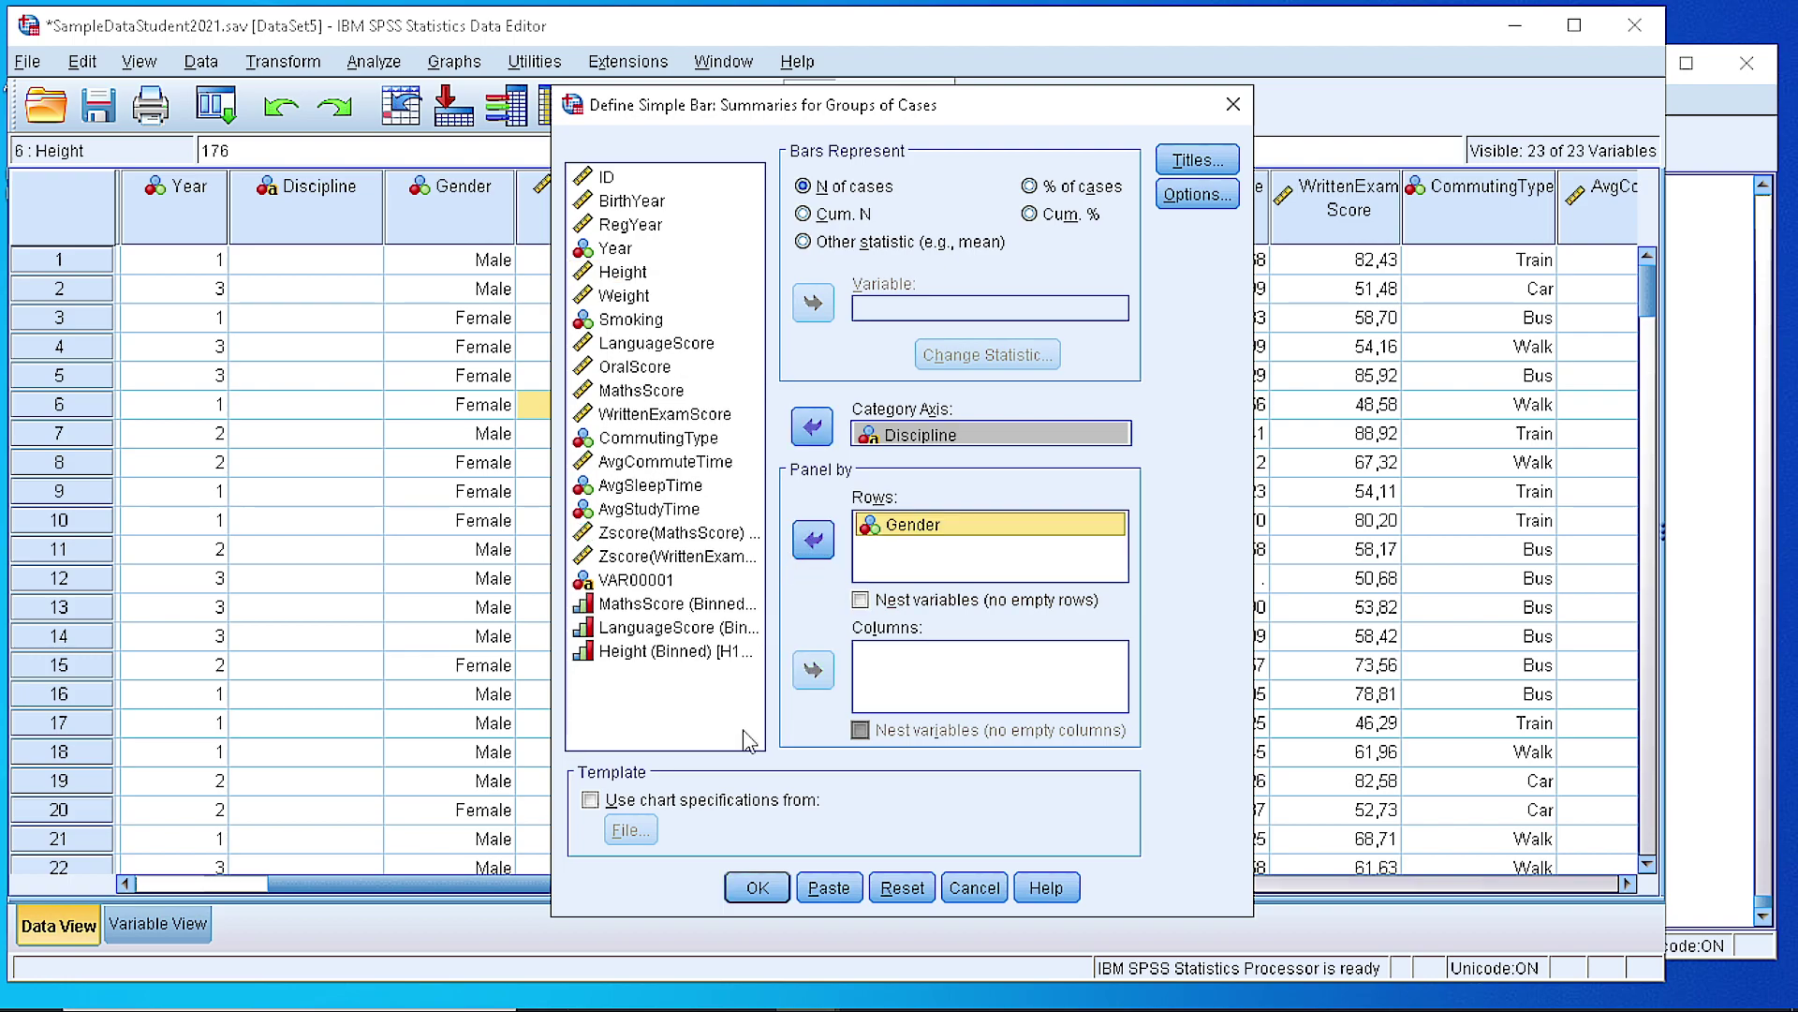
left_click(758, 887)
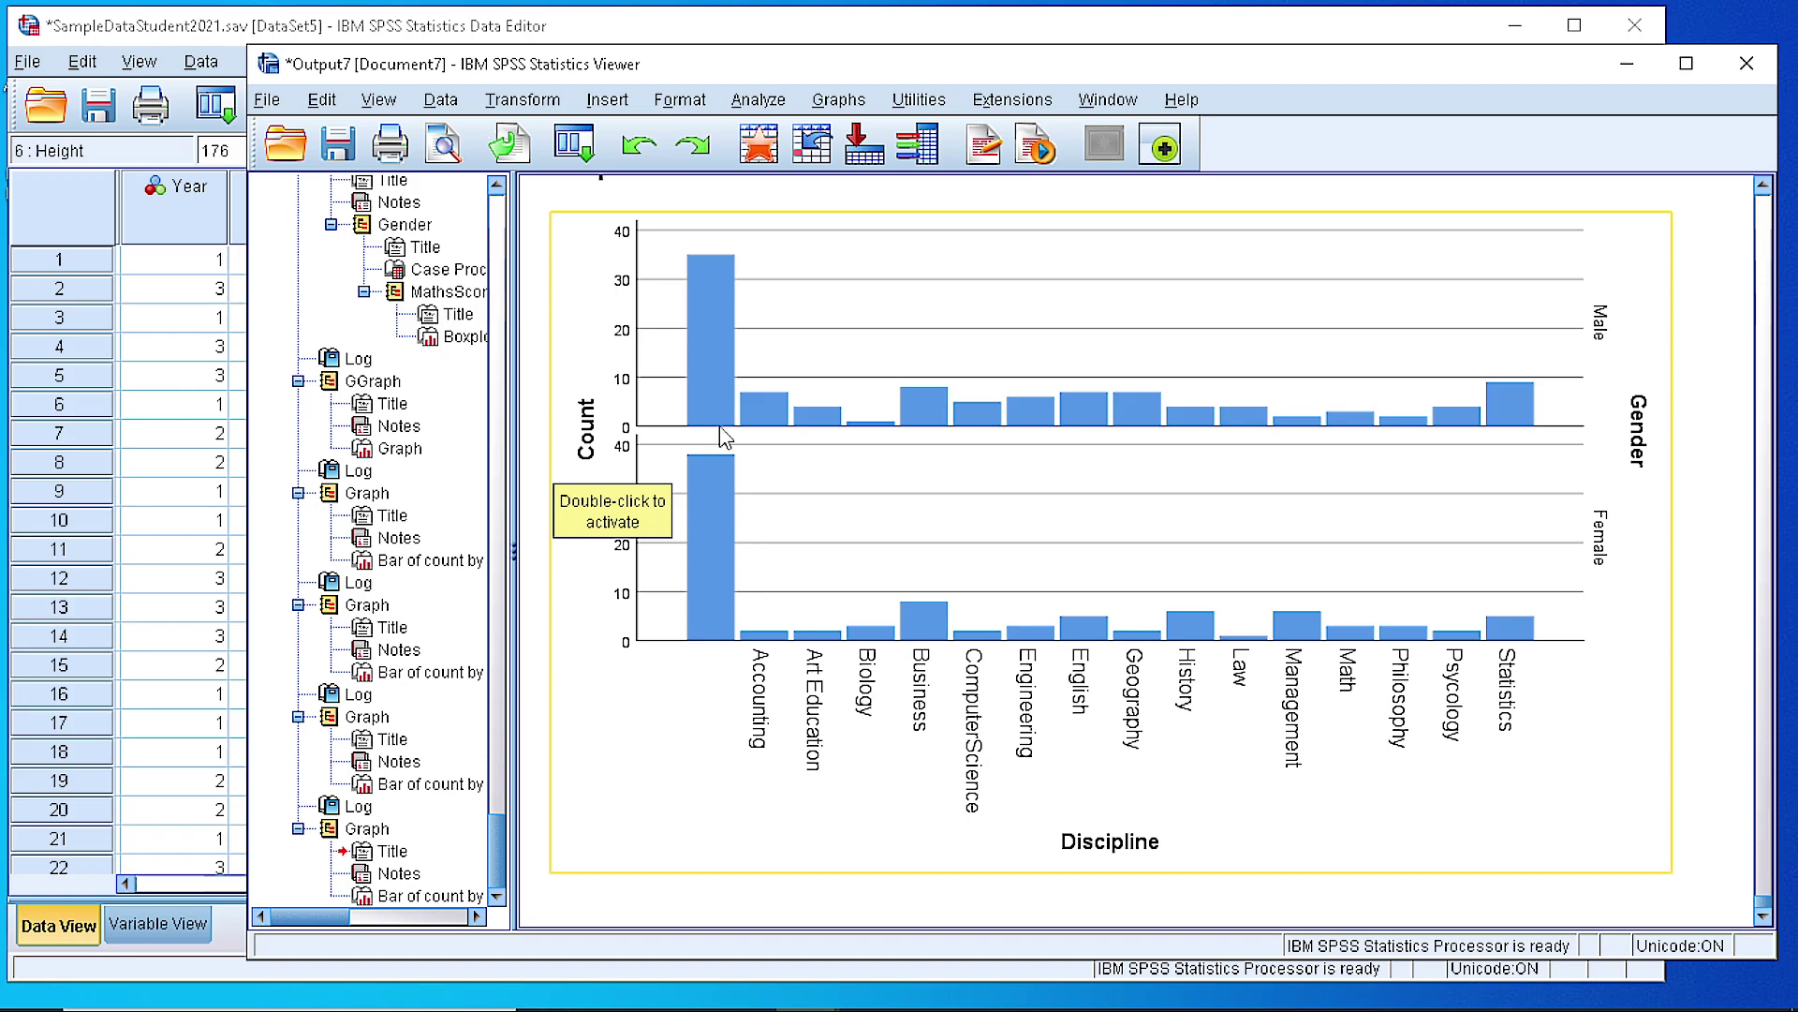
Reopen the Simple bar chart definition for summaries of groups of cases.
left_click(828, 101)
mouse_move(888, 302)
left_click(1195, 309)
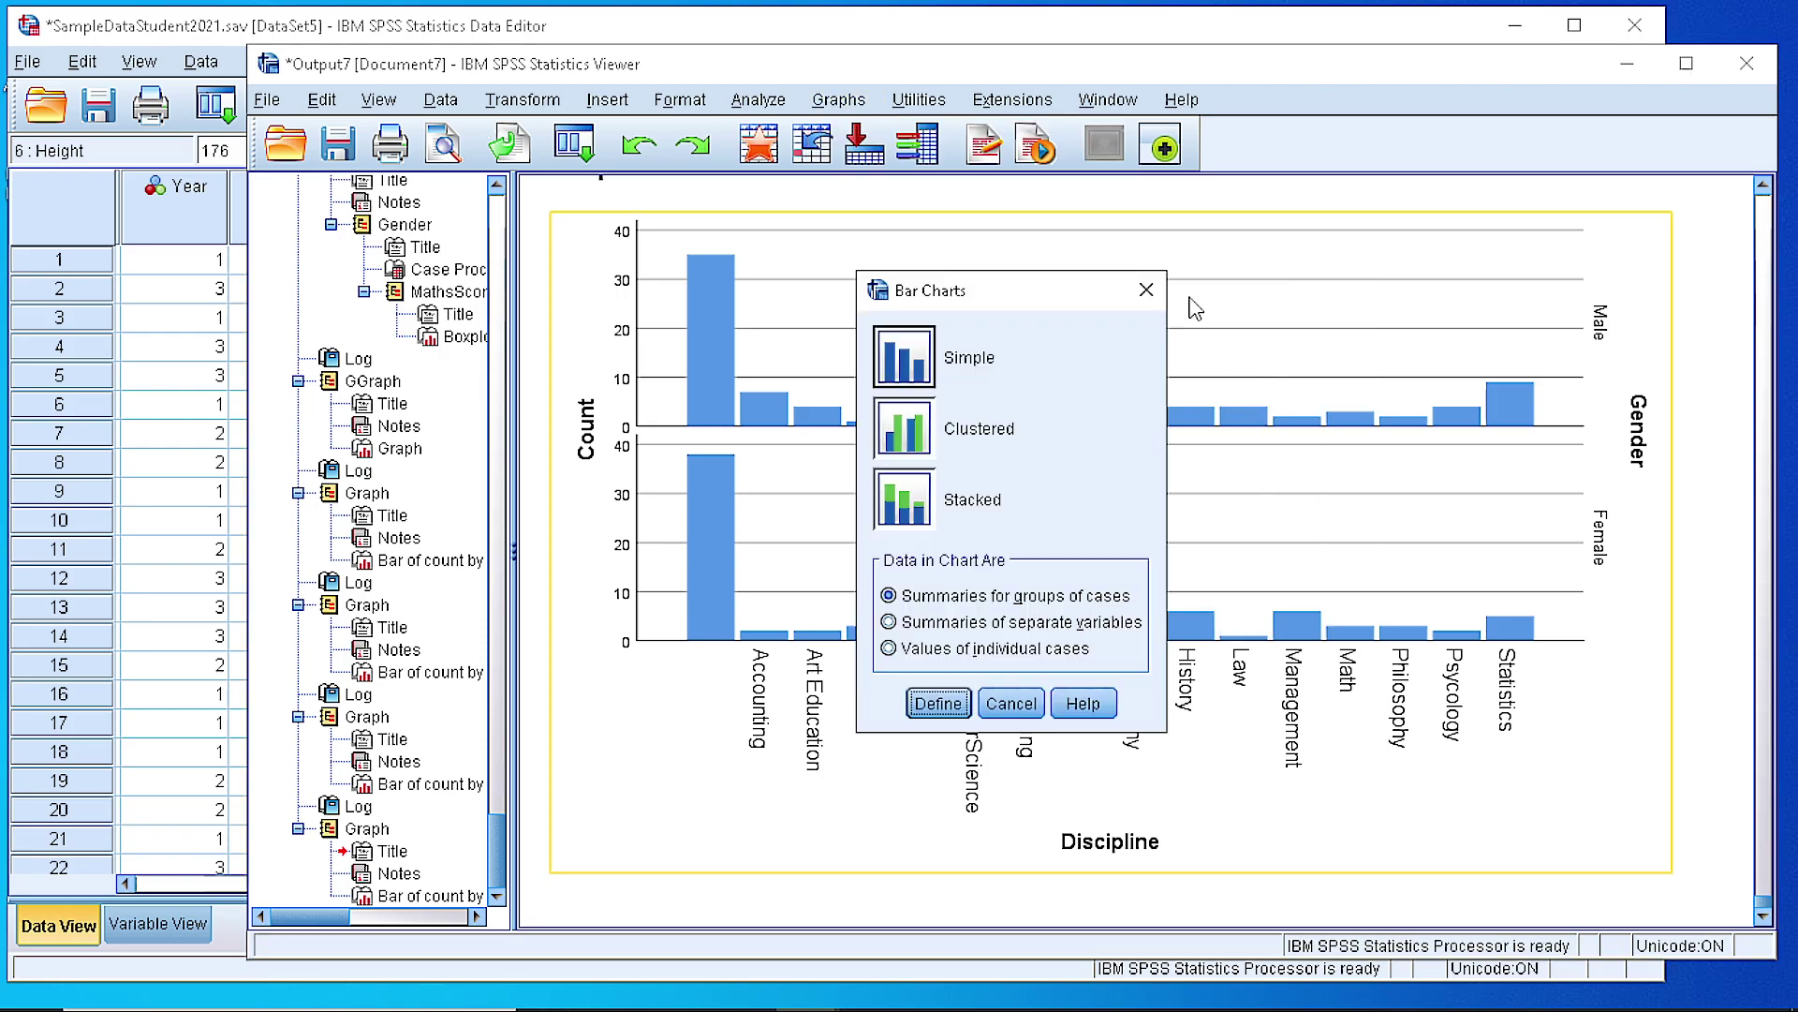
left_click(904, 356)
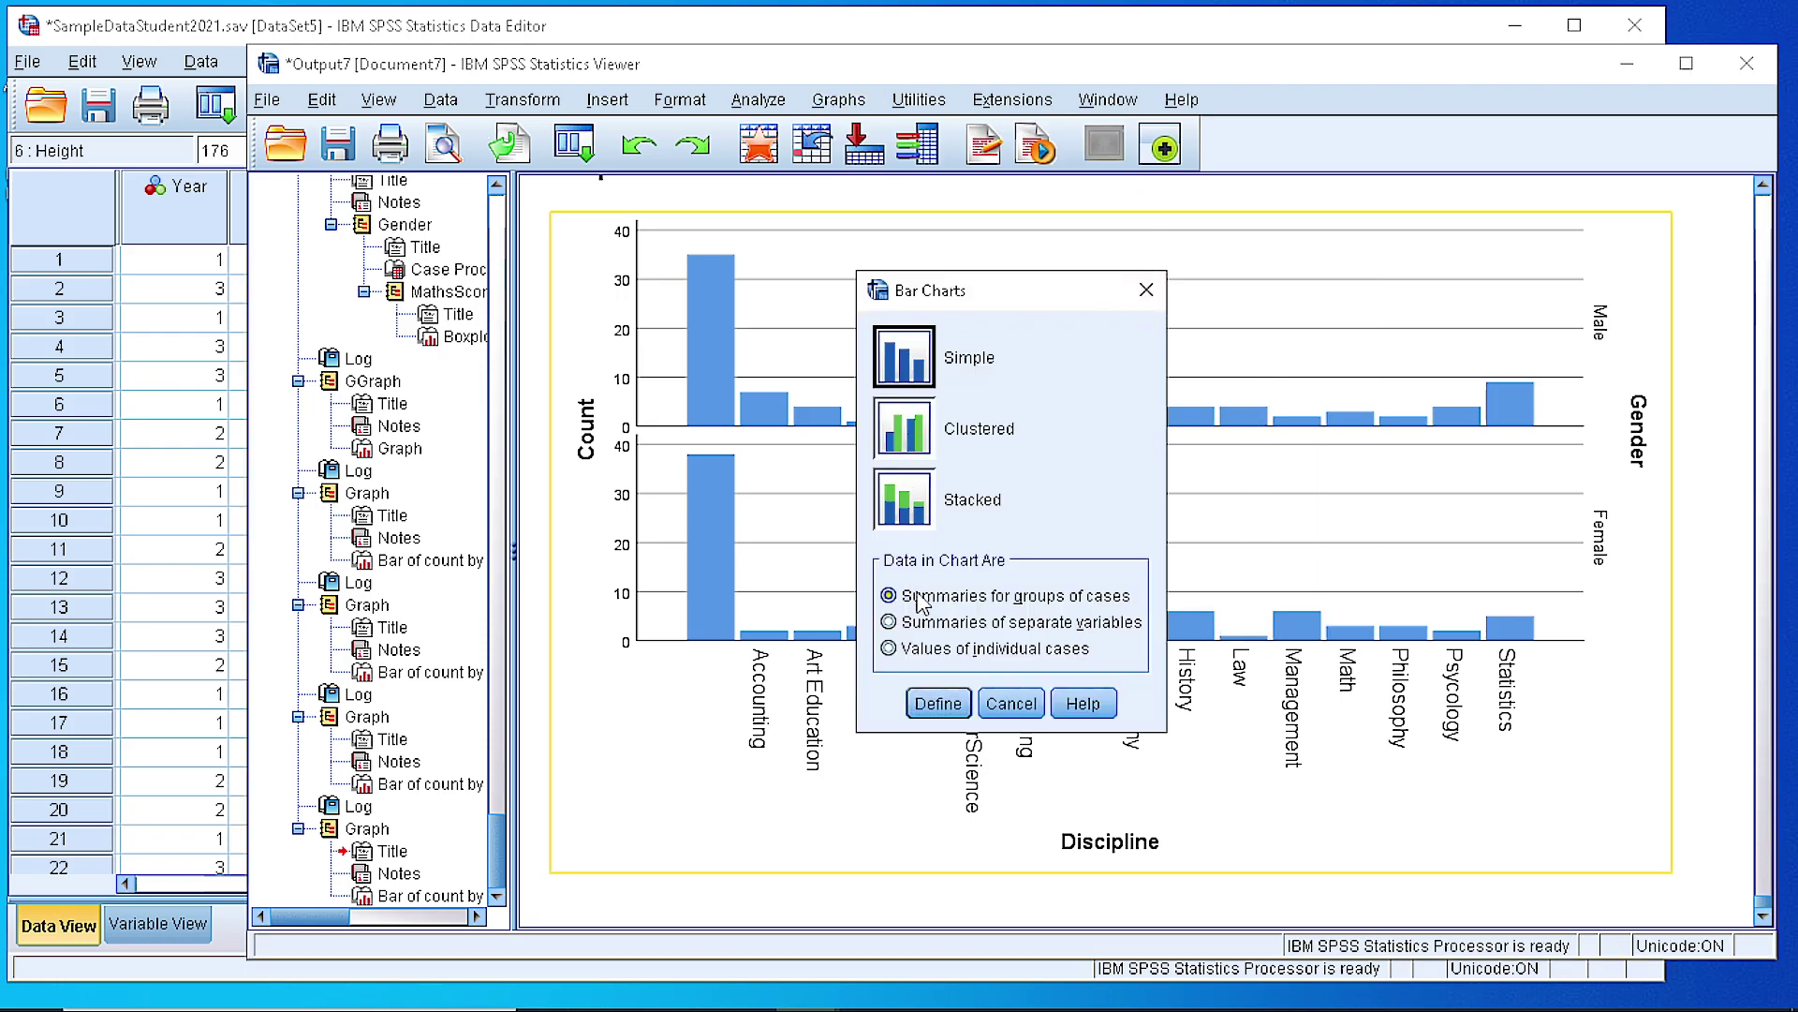
left_click(925, 695)
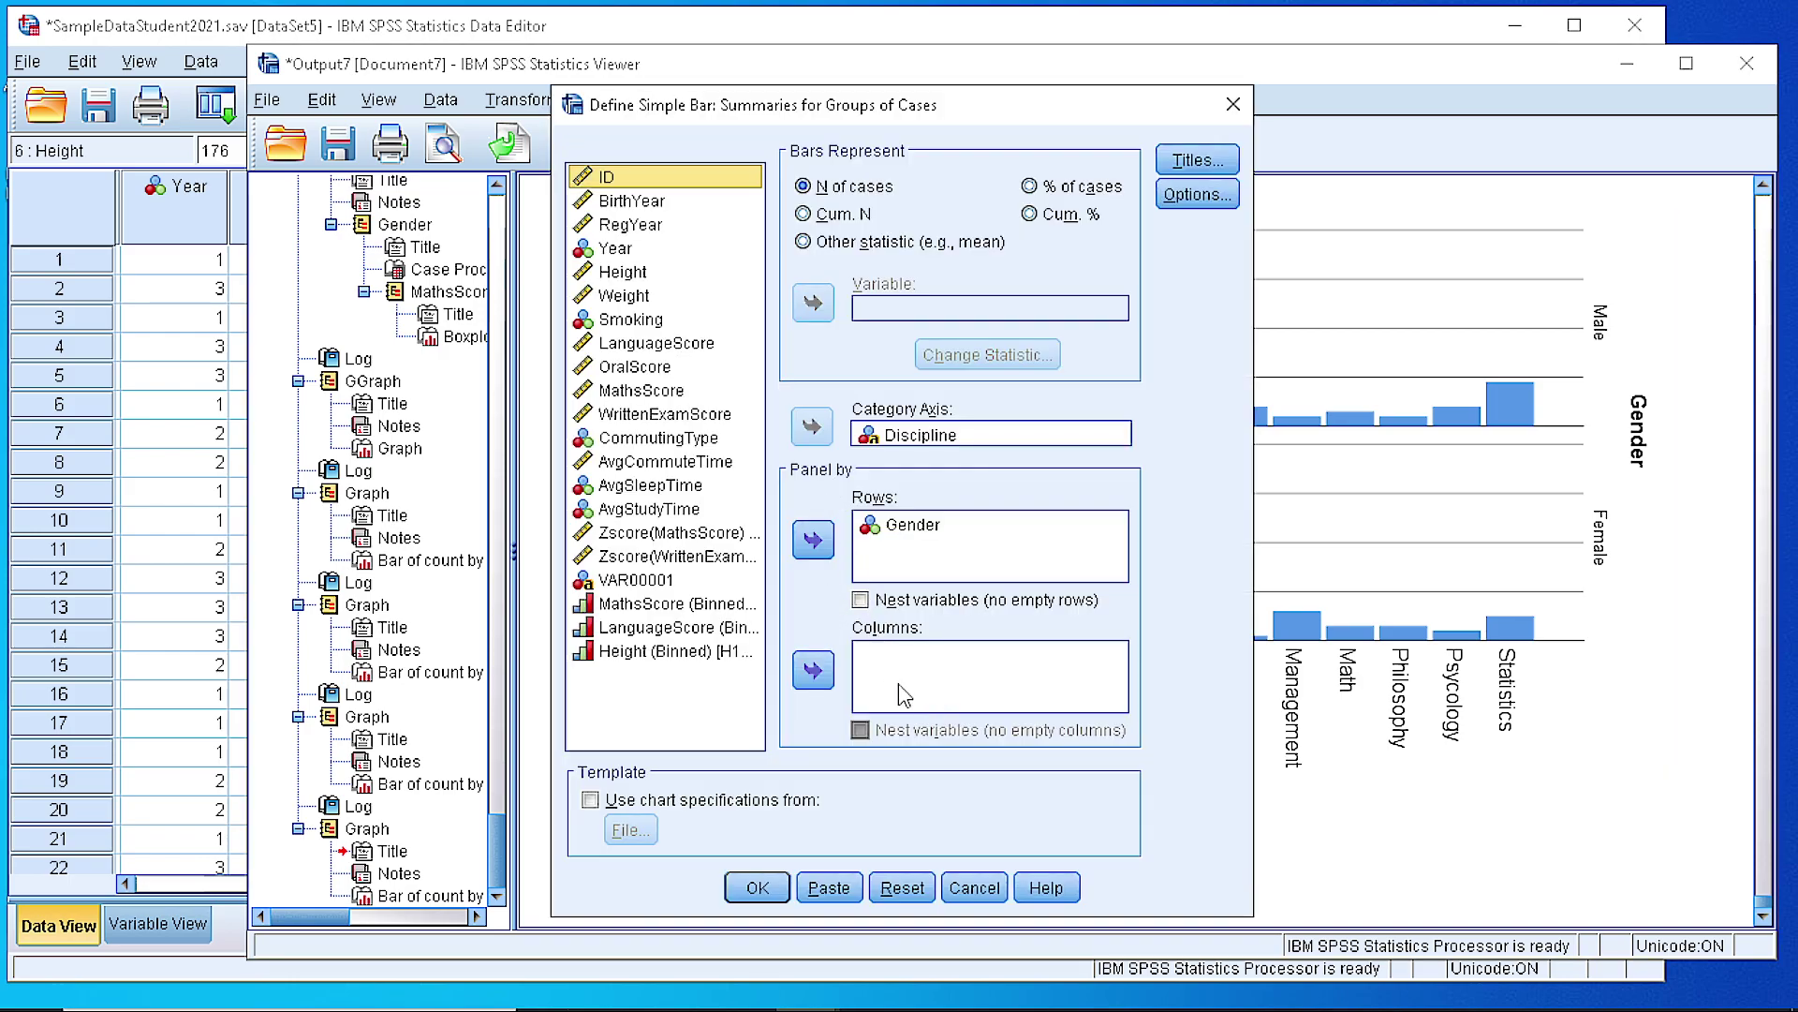
Add Smoking as the Panel by Columns variable alongside the Gender rows.
left_click(632, 321)
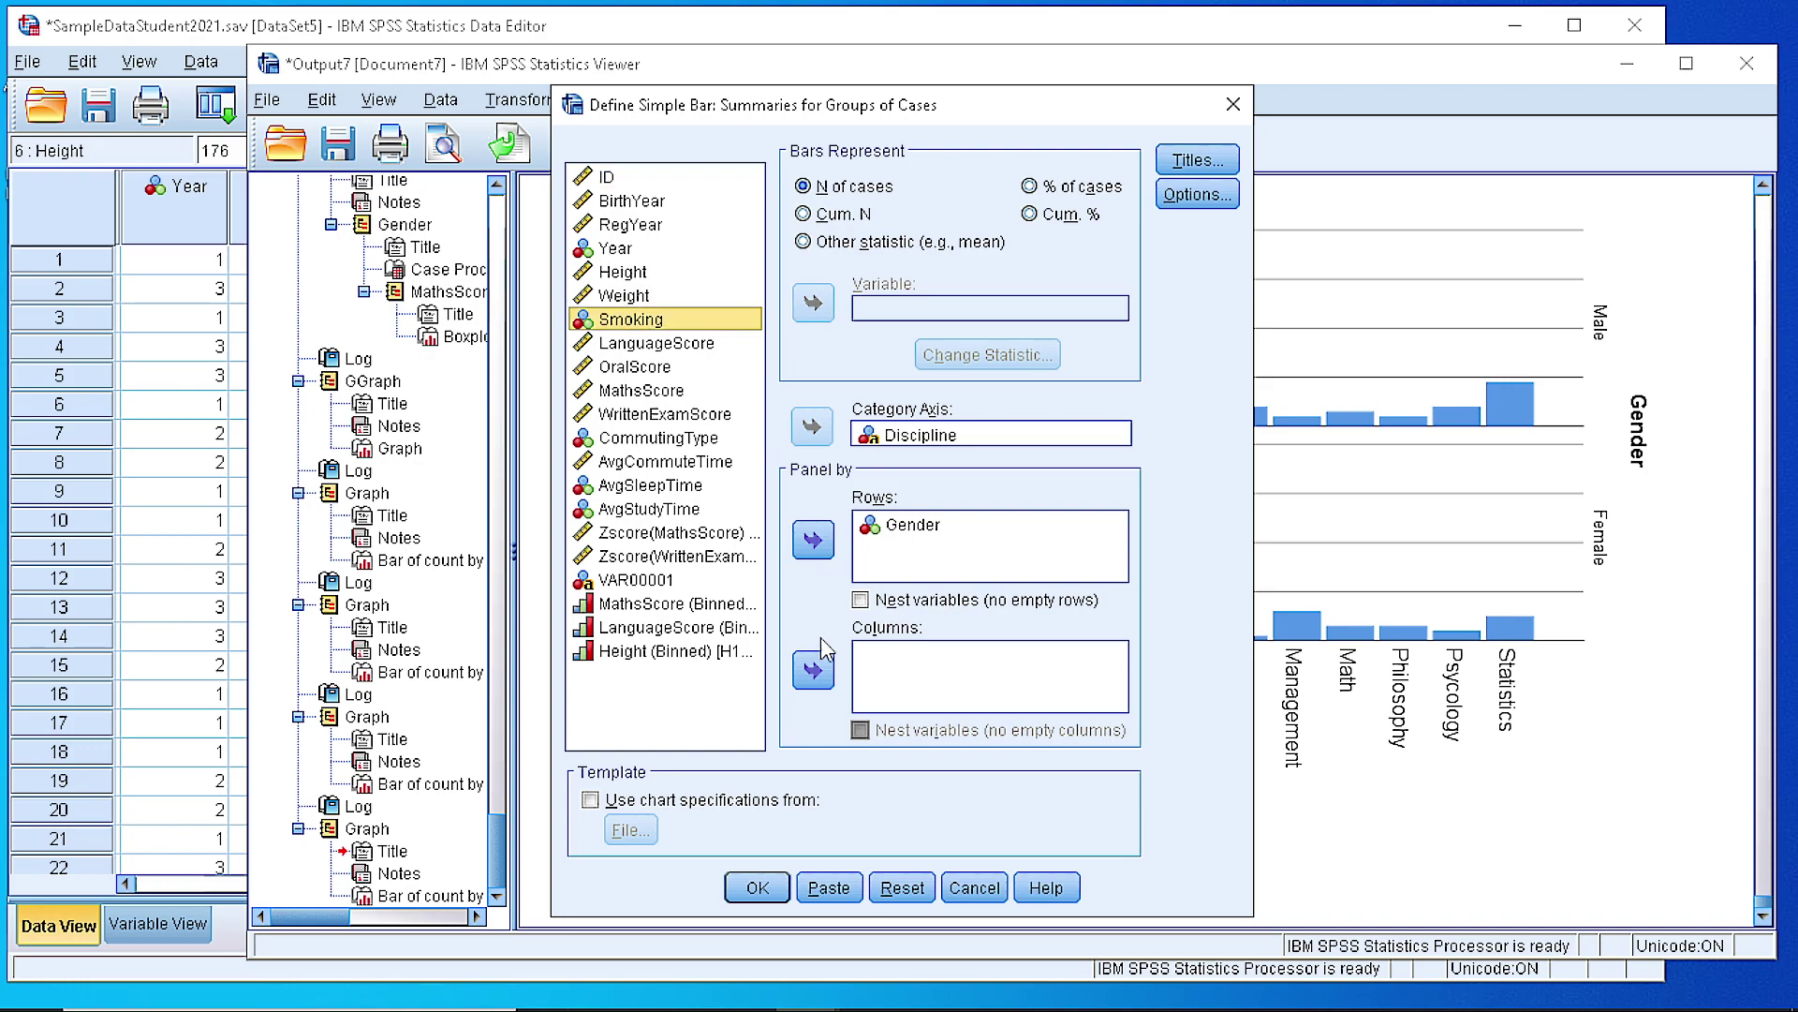
left_click(819, 671)
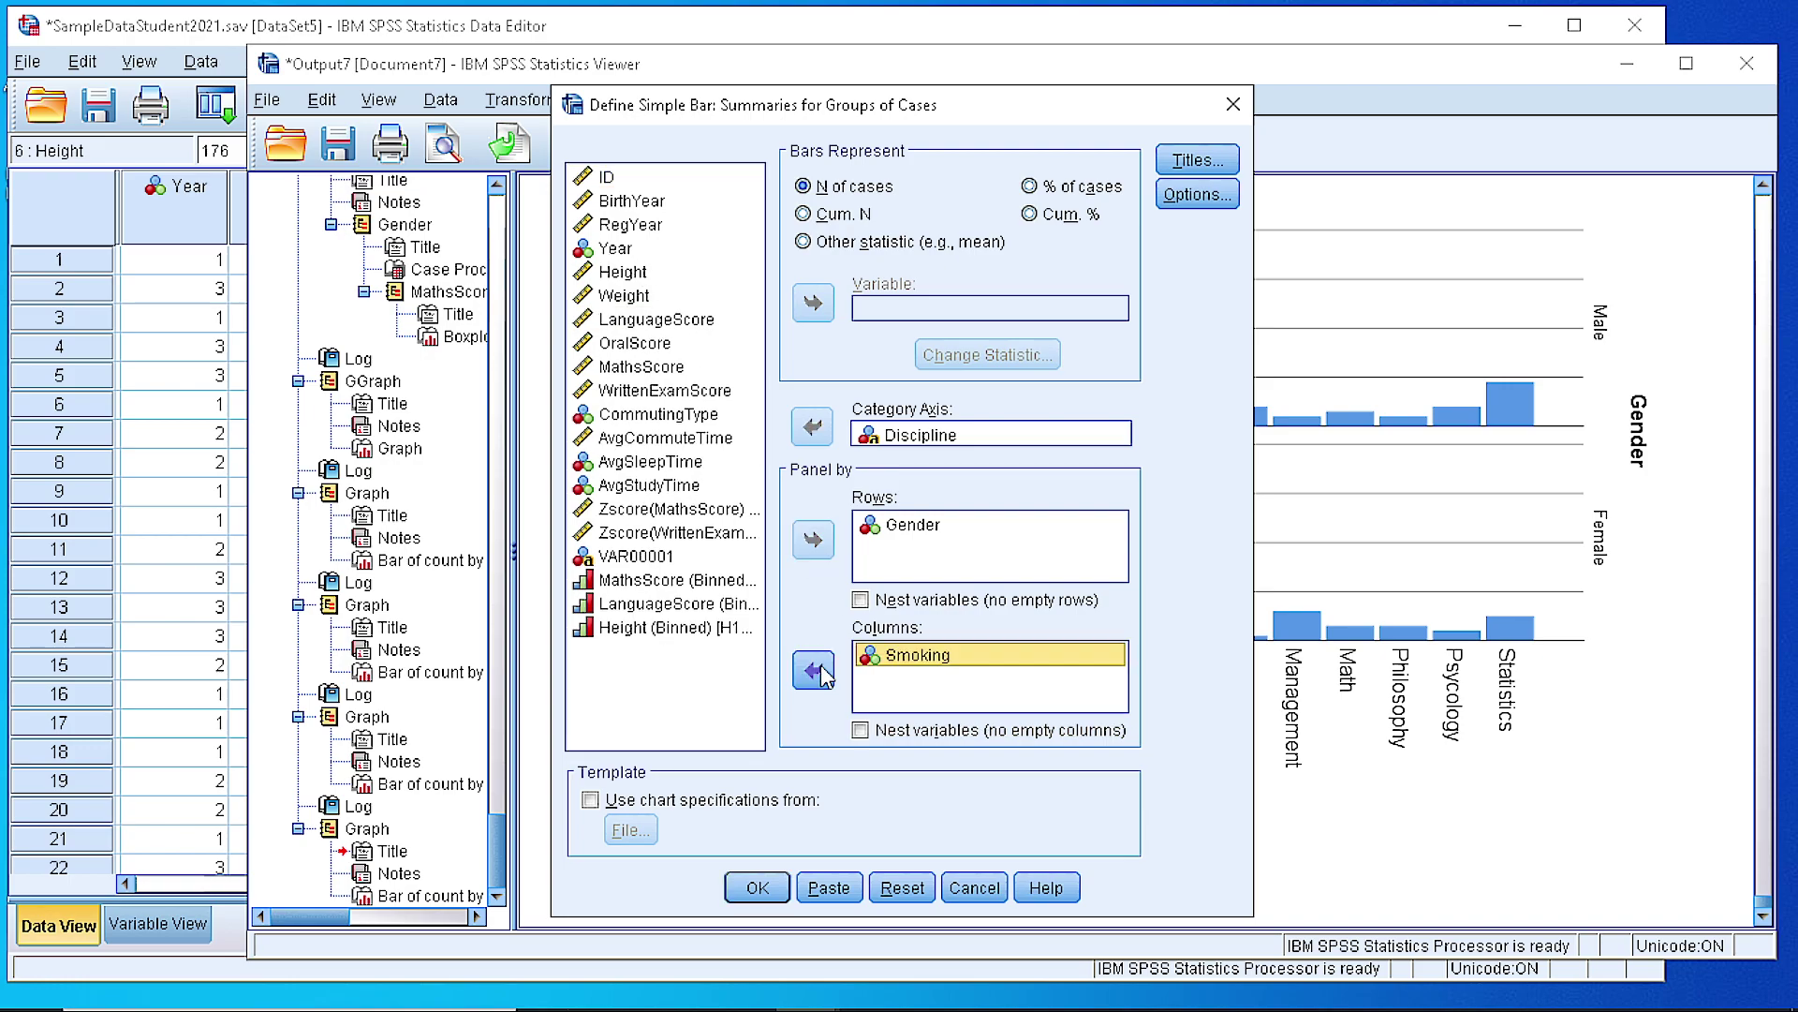
left_click(961, 524)
Generate the Gender-by-Smoking paneled Discipline chart and select it in the viewer.
left_click(764, 889)
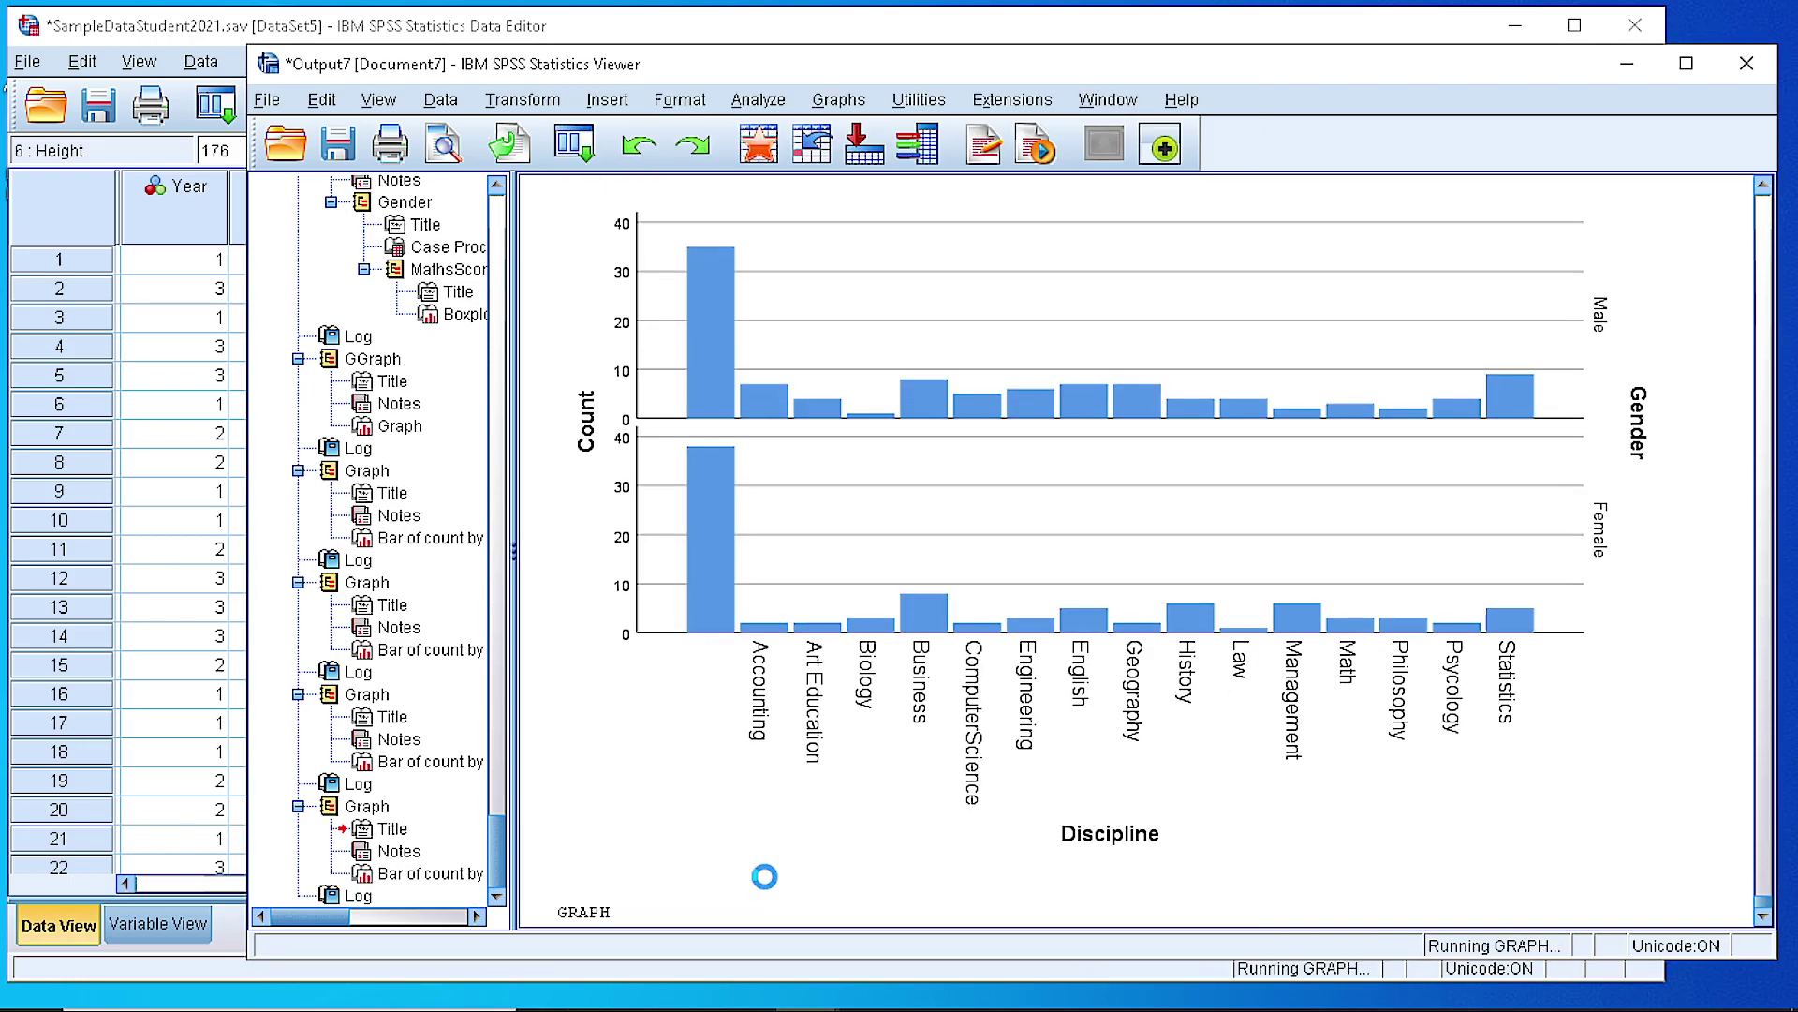
scroll(775, 774, "down", 5)
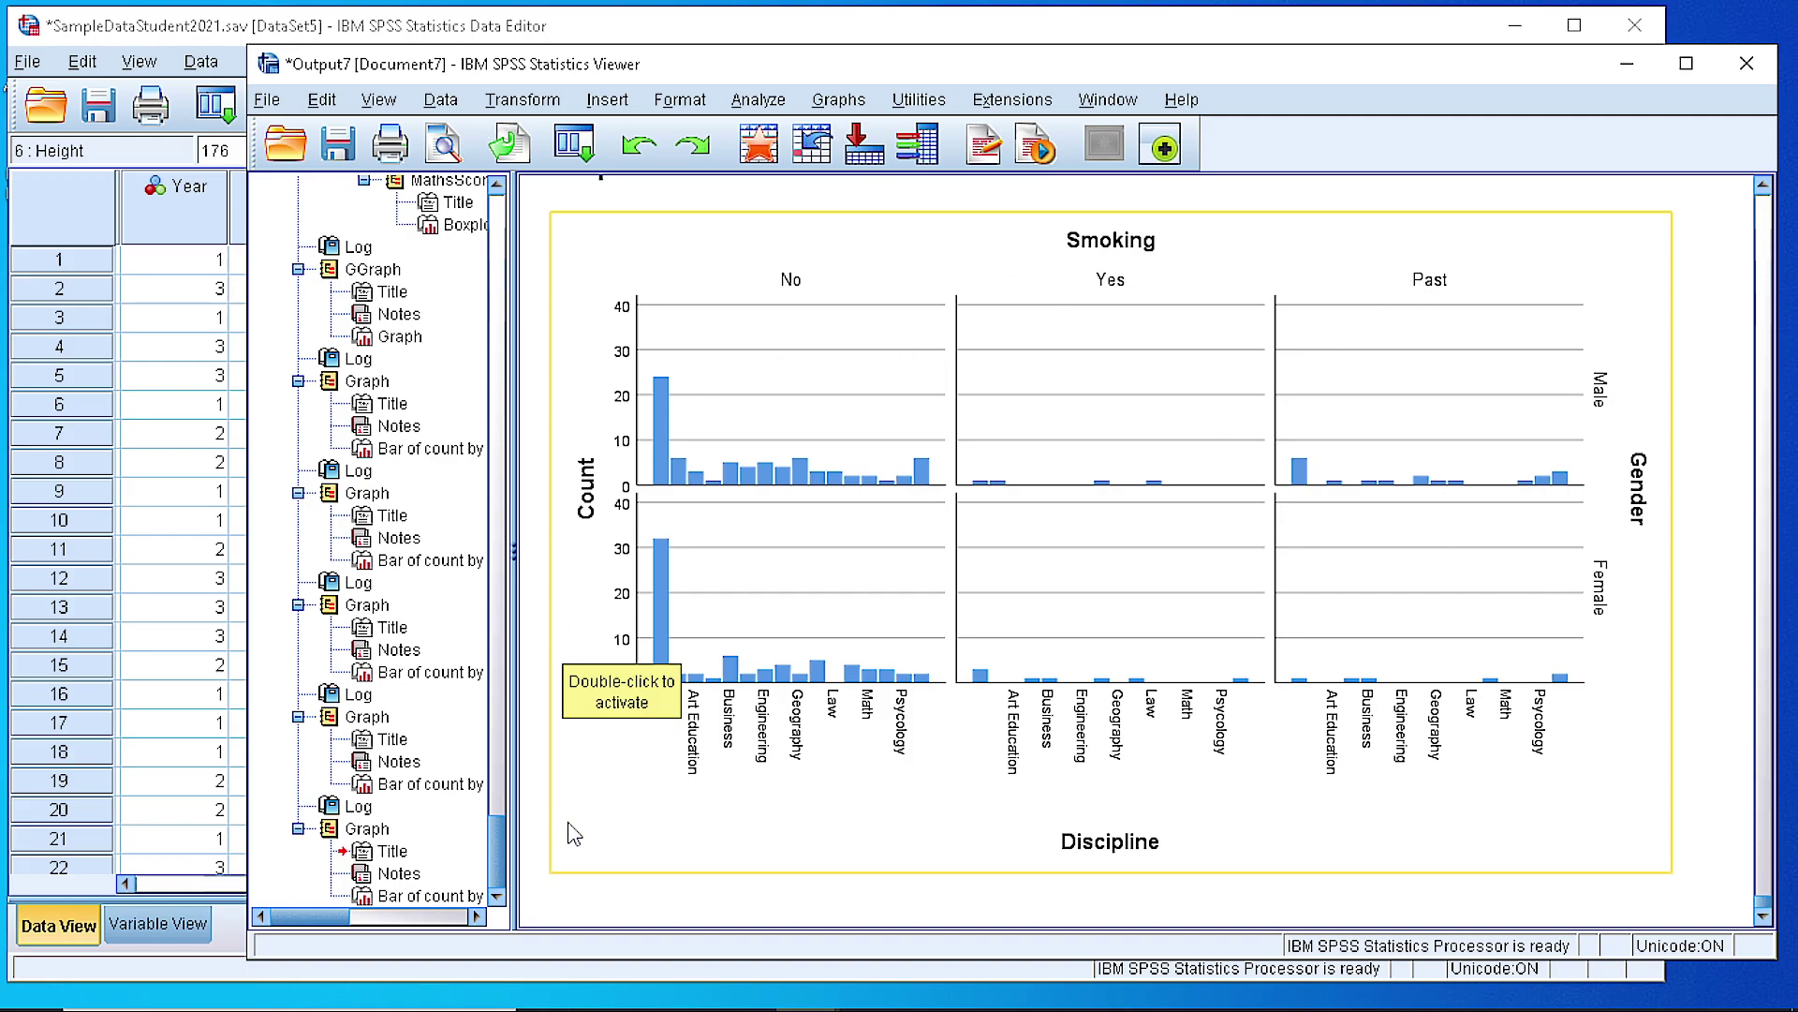
left_click(569, 892)
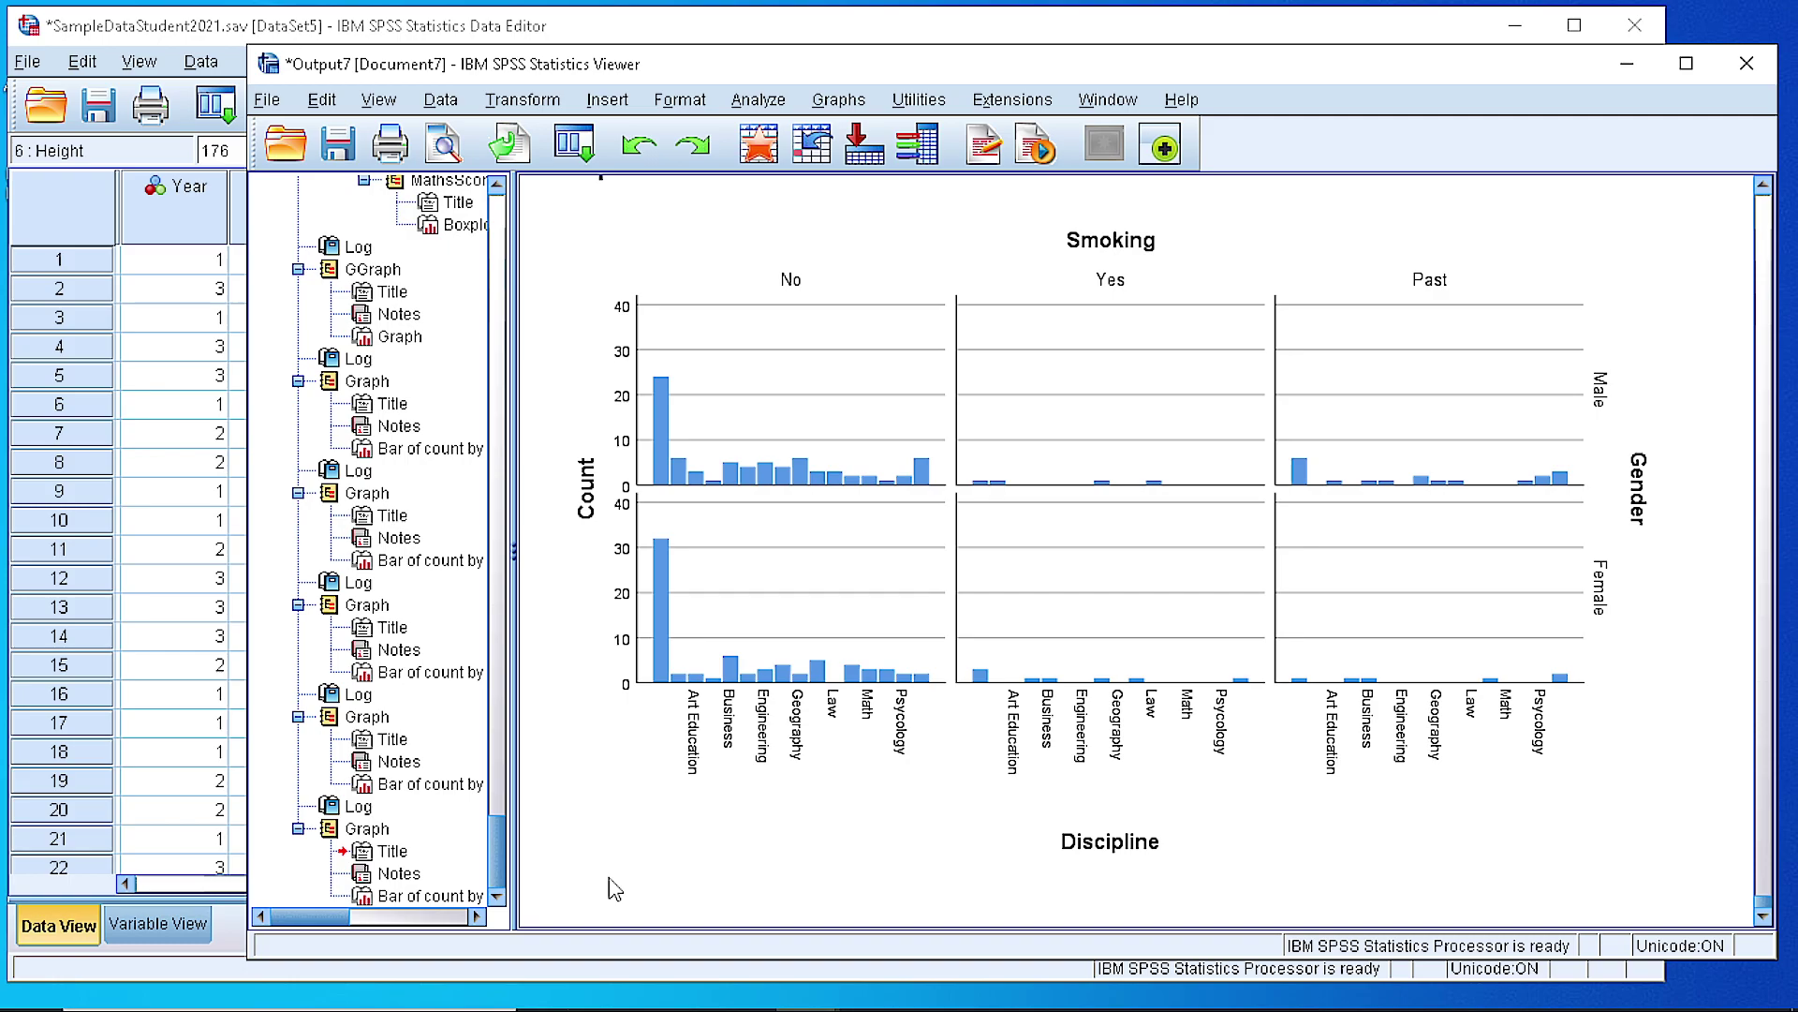
left_click(614, 868)
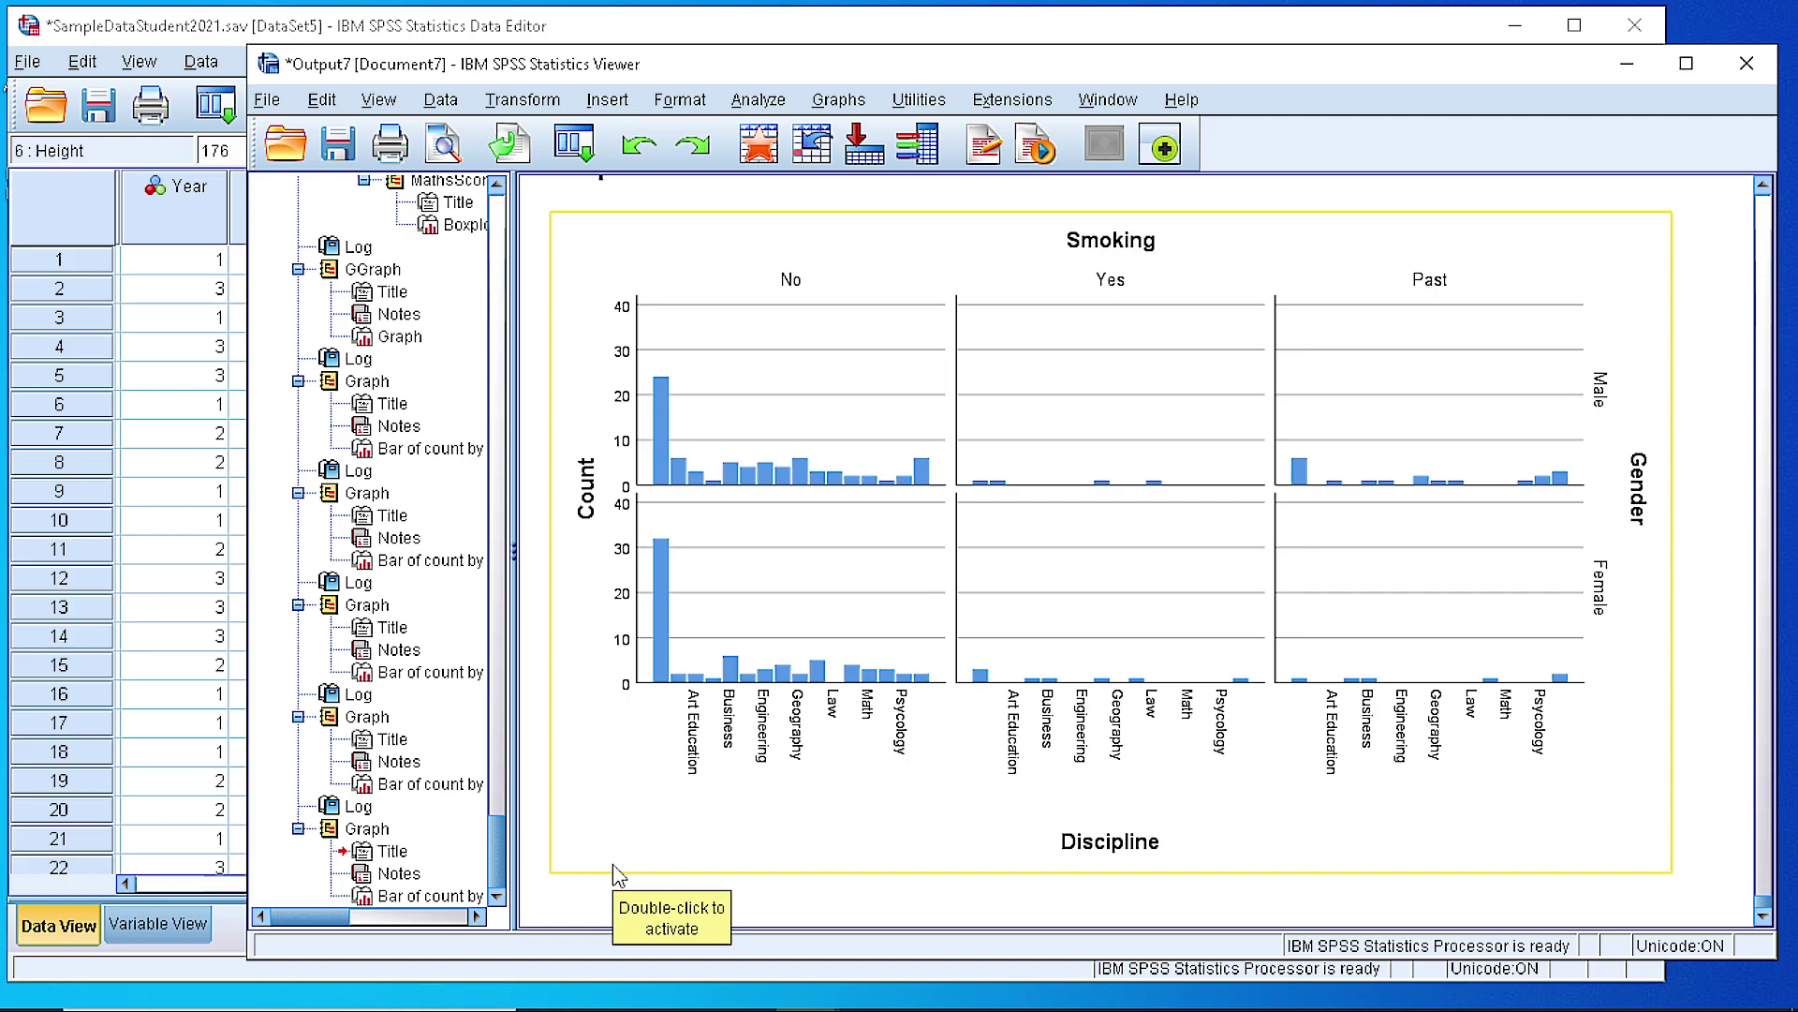
In Chart Builder, make a Simple Bar chart with Discipline on the X axis.
left_click(838, 99)
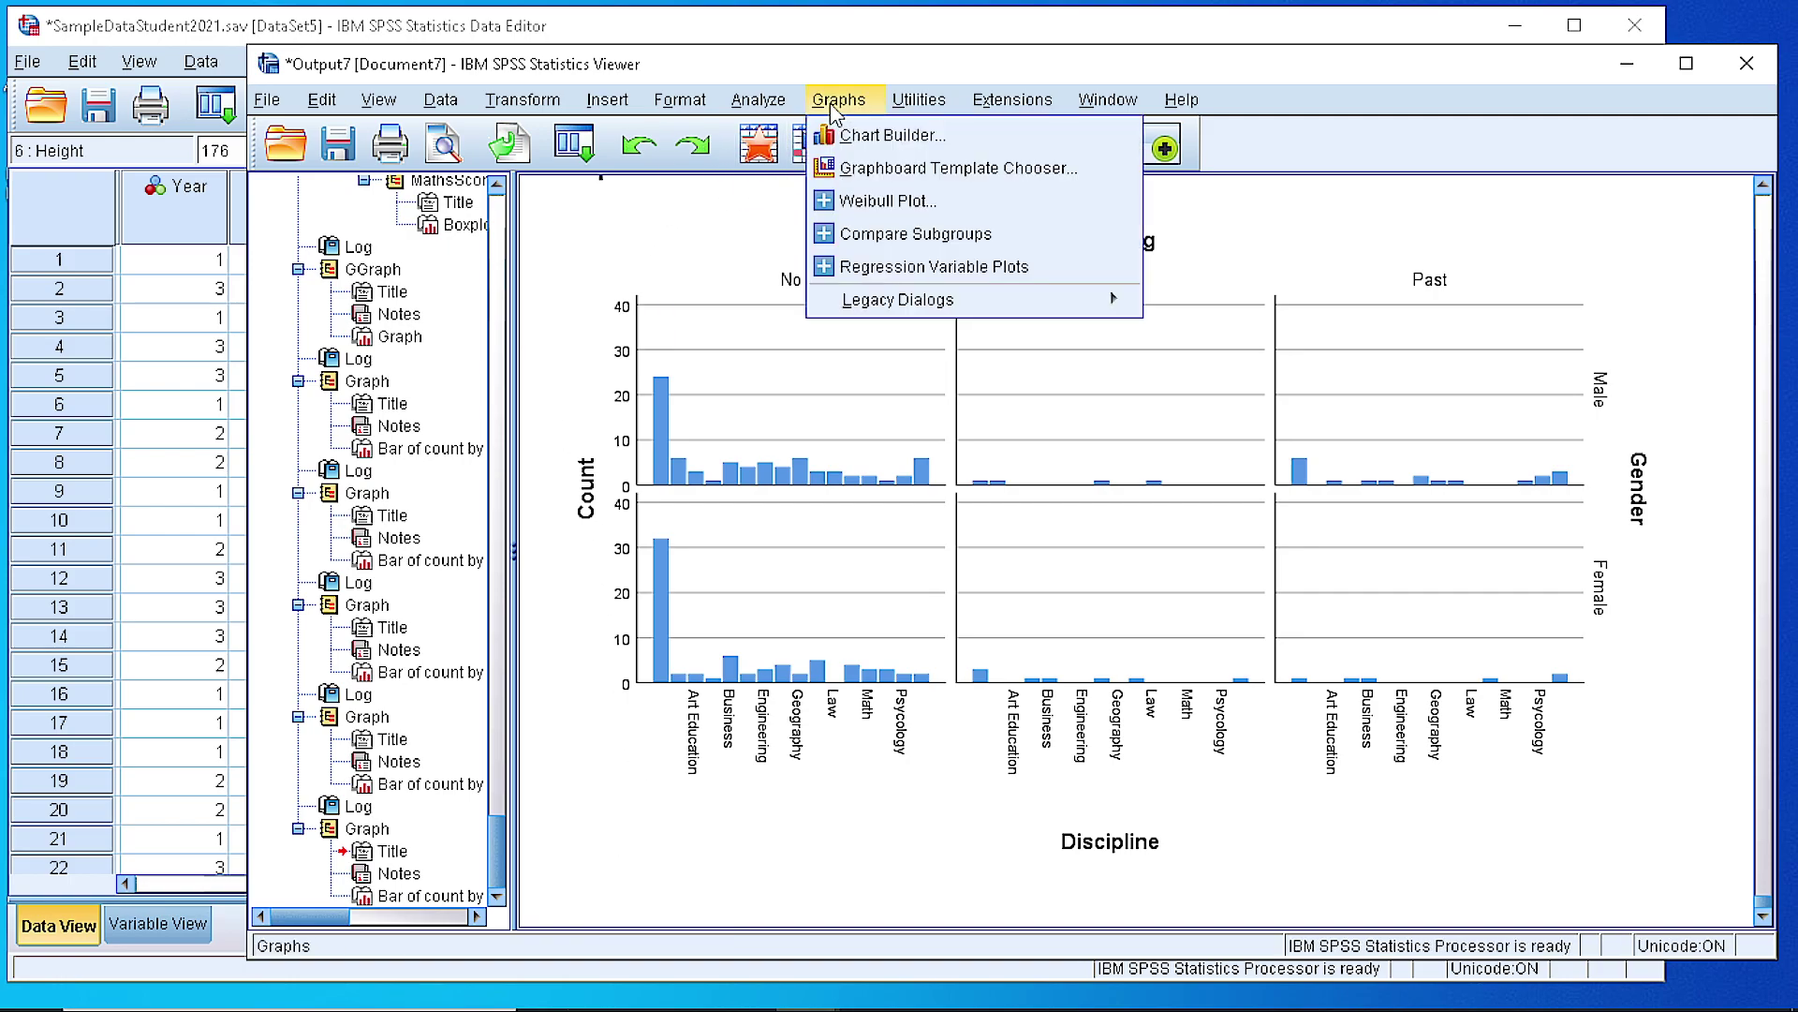
left_click(870, 141)
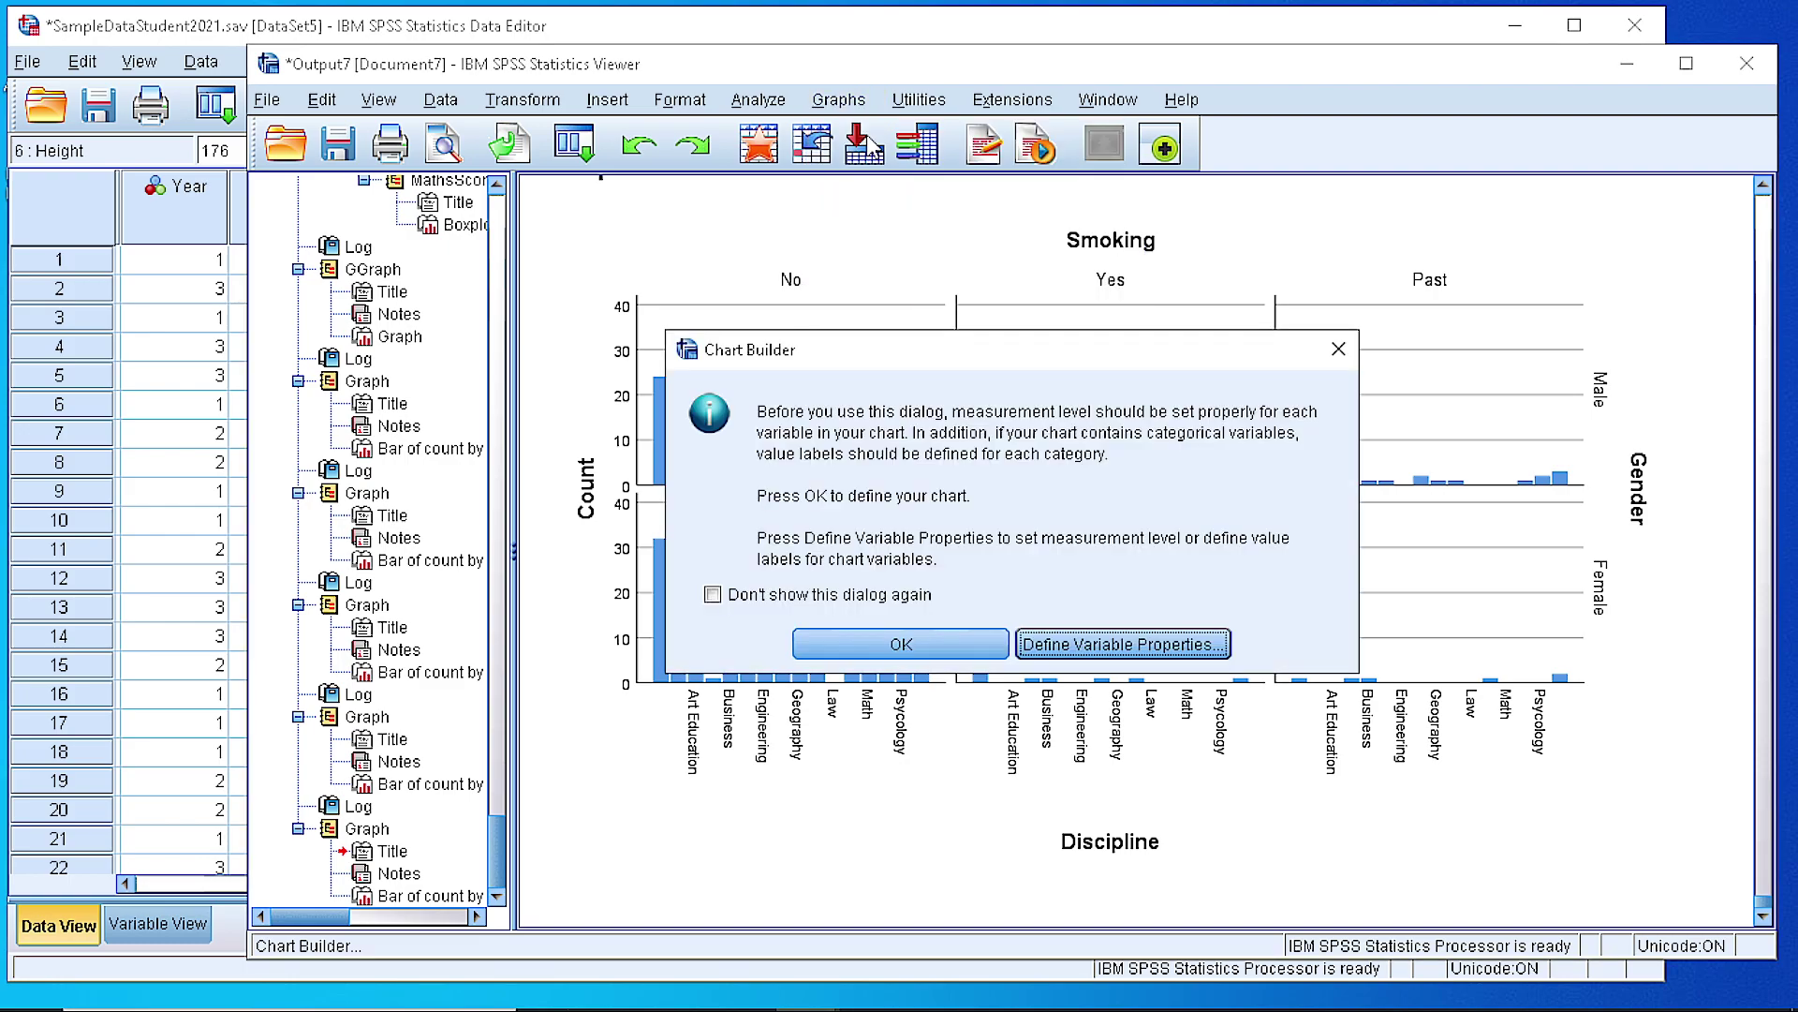
left_click(879, 641)
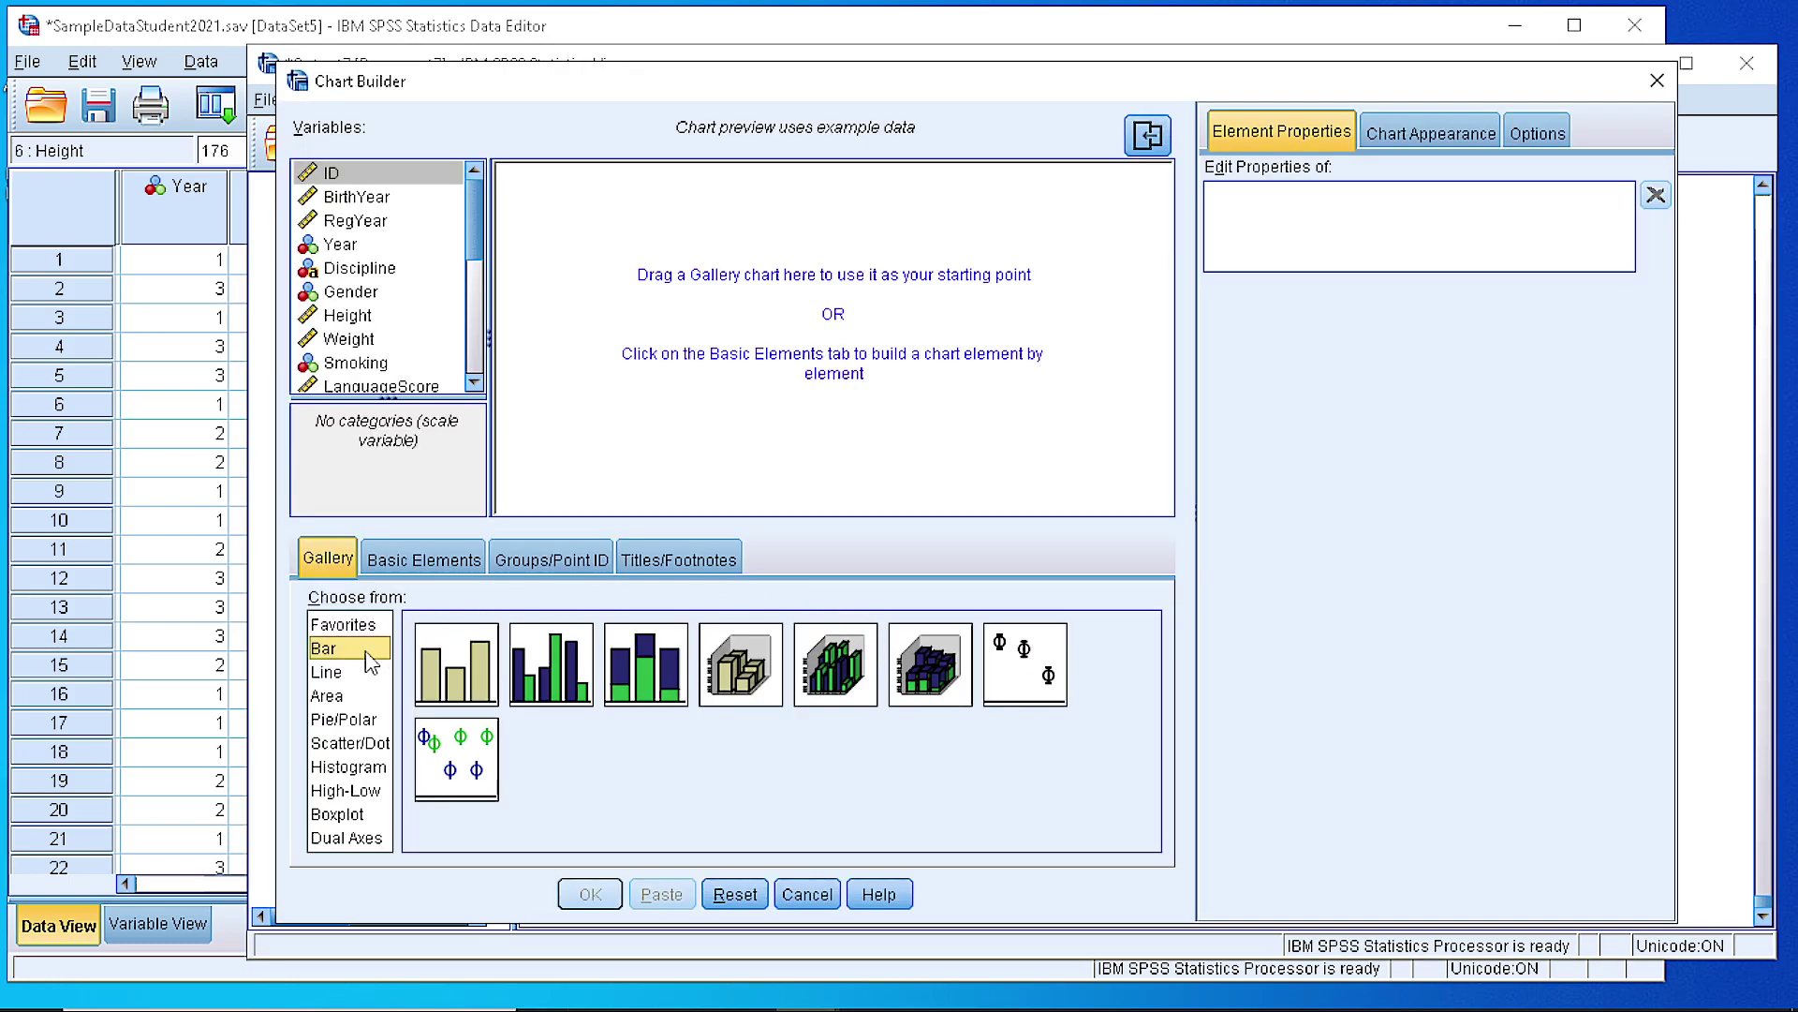
left_click_drag(456, 667, 815, 356)
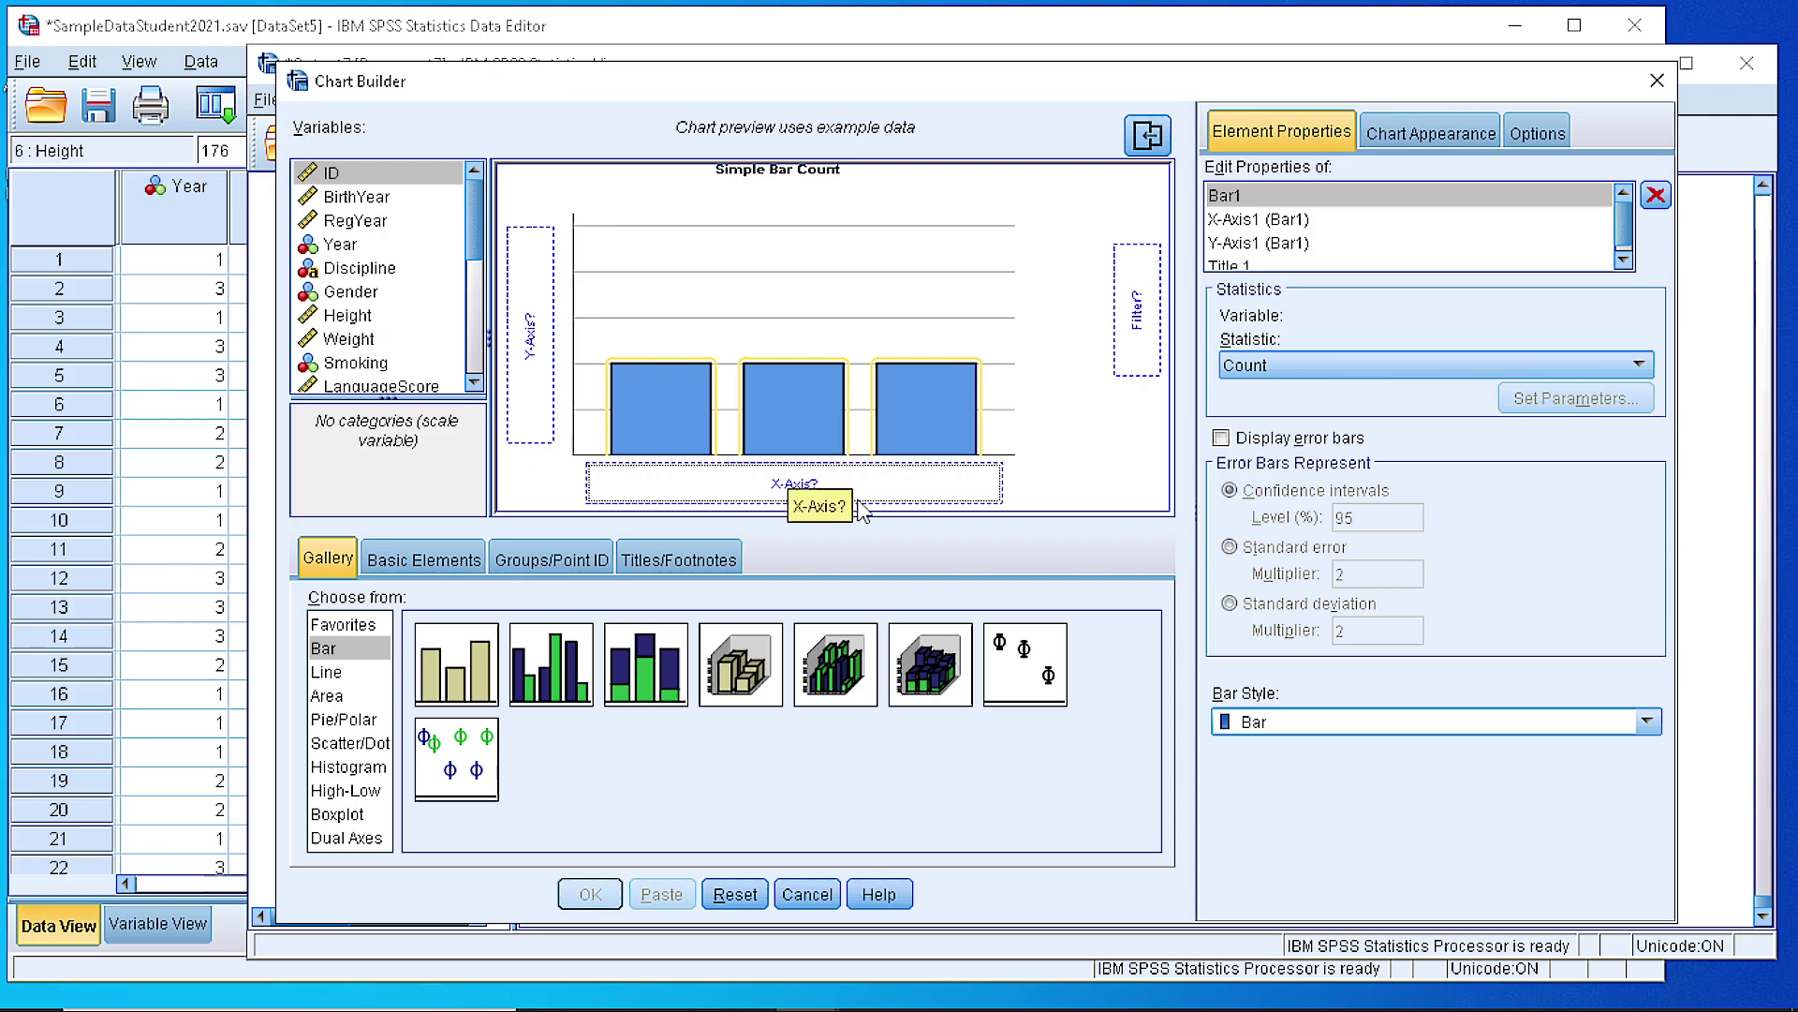
left_click_drag(362, 271, 795, 483)
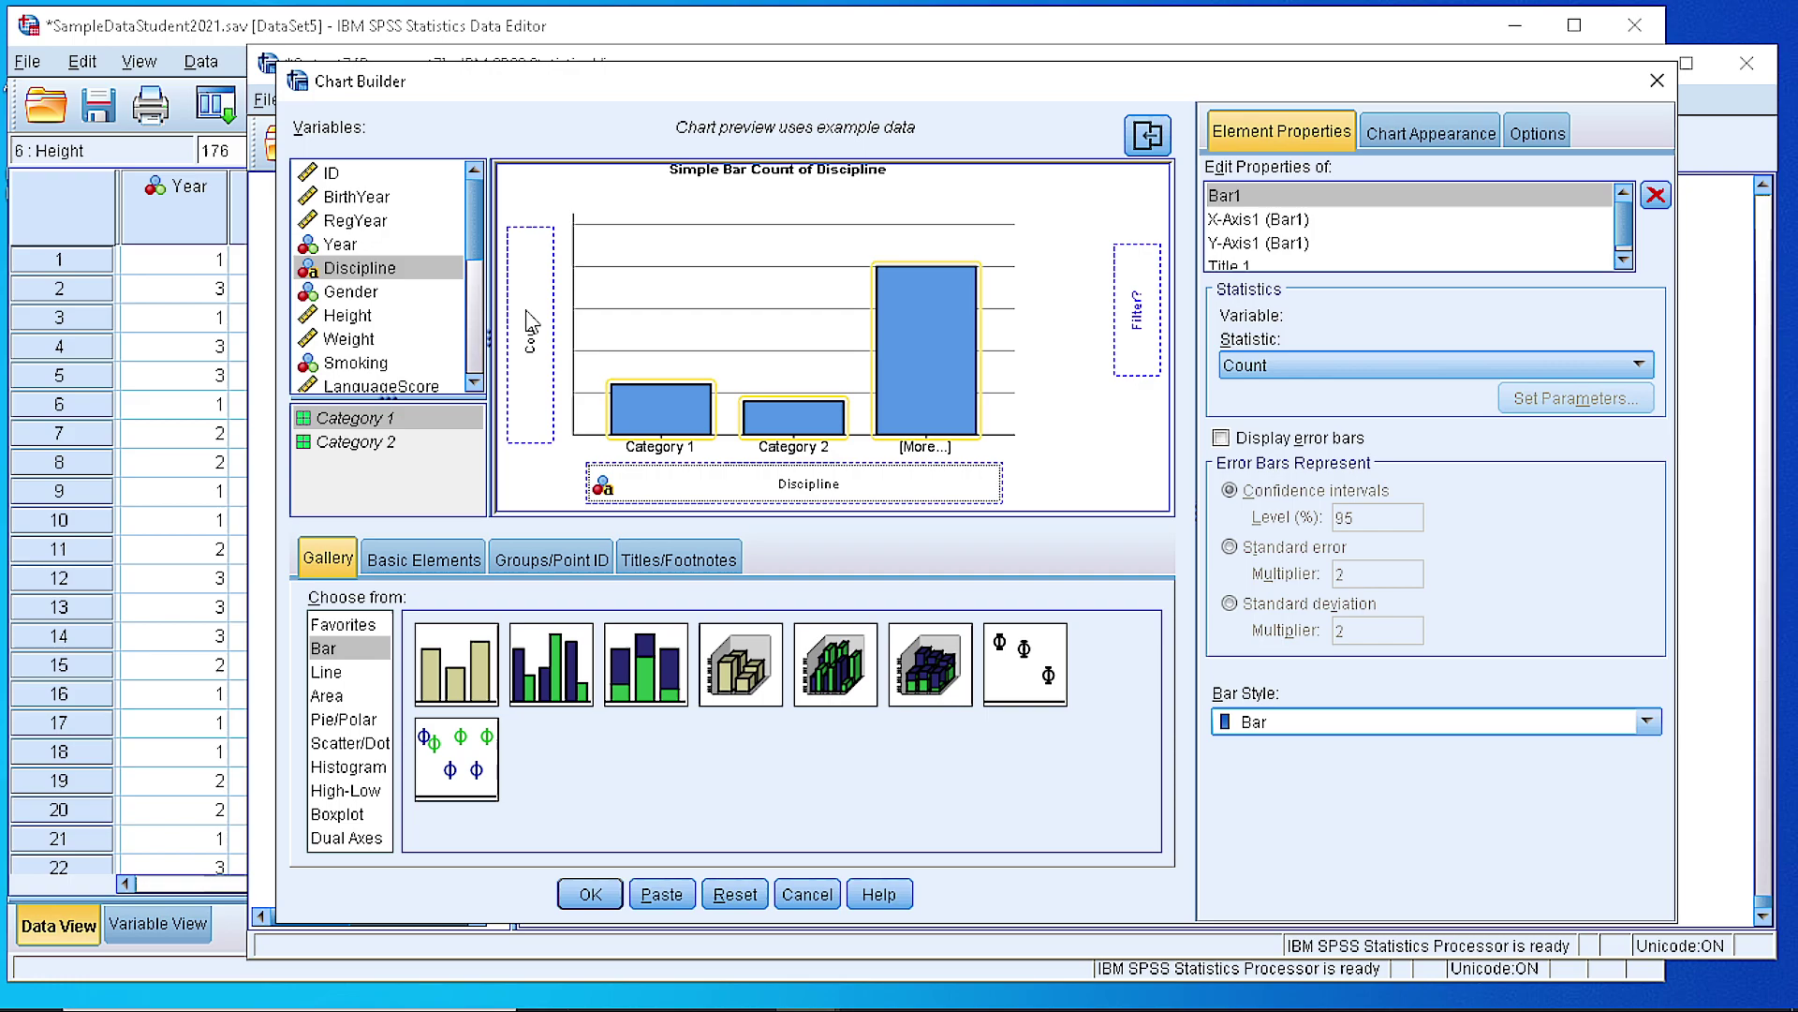
left_click(588, 894)
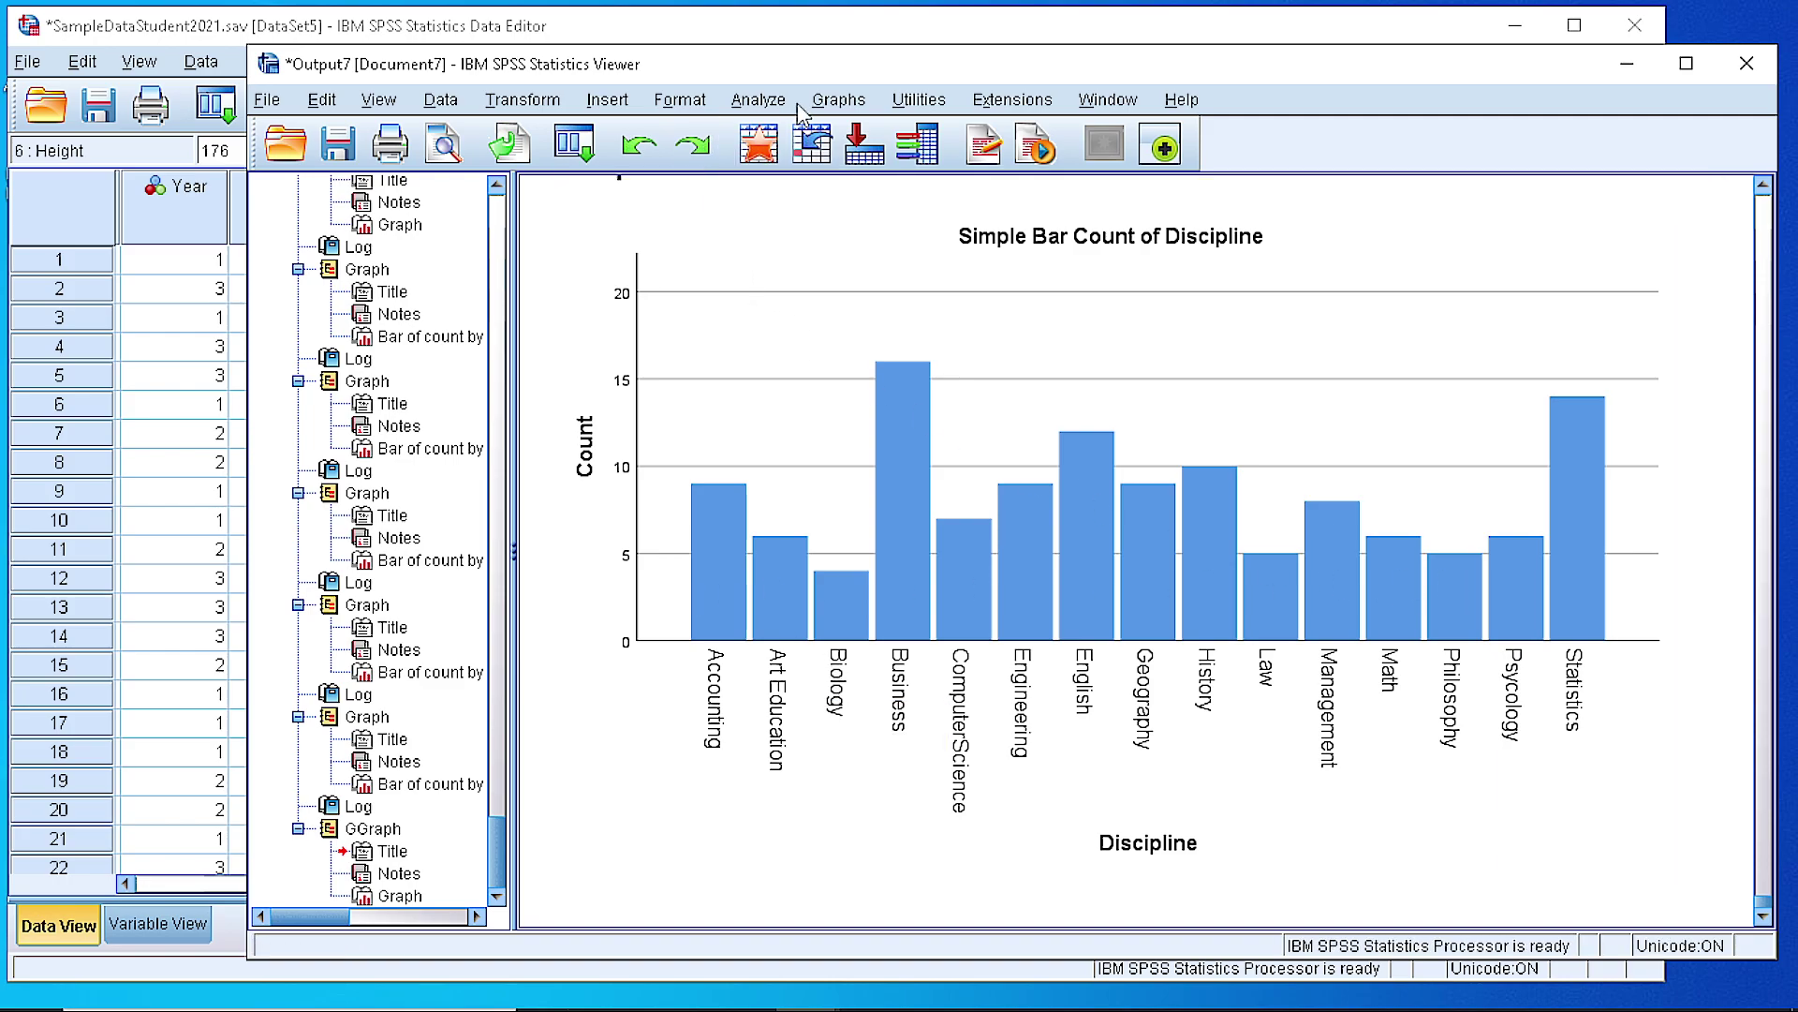
Reopen Chart Builder and tick Rows and Columns panel variable under Groups/Point ID.
left_click(852, 103)
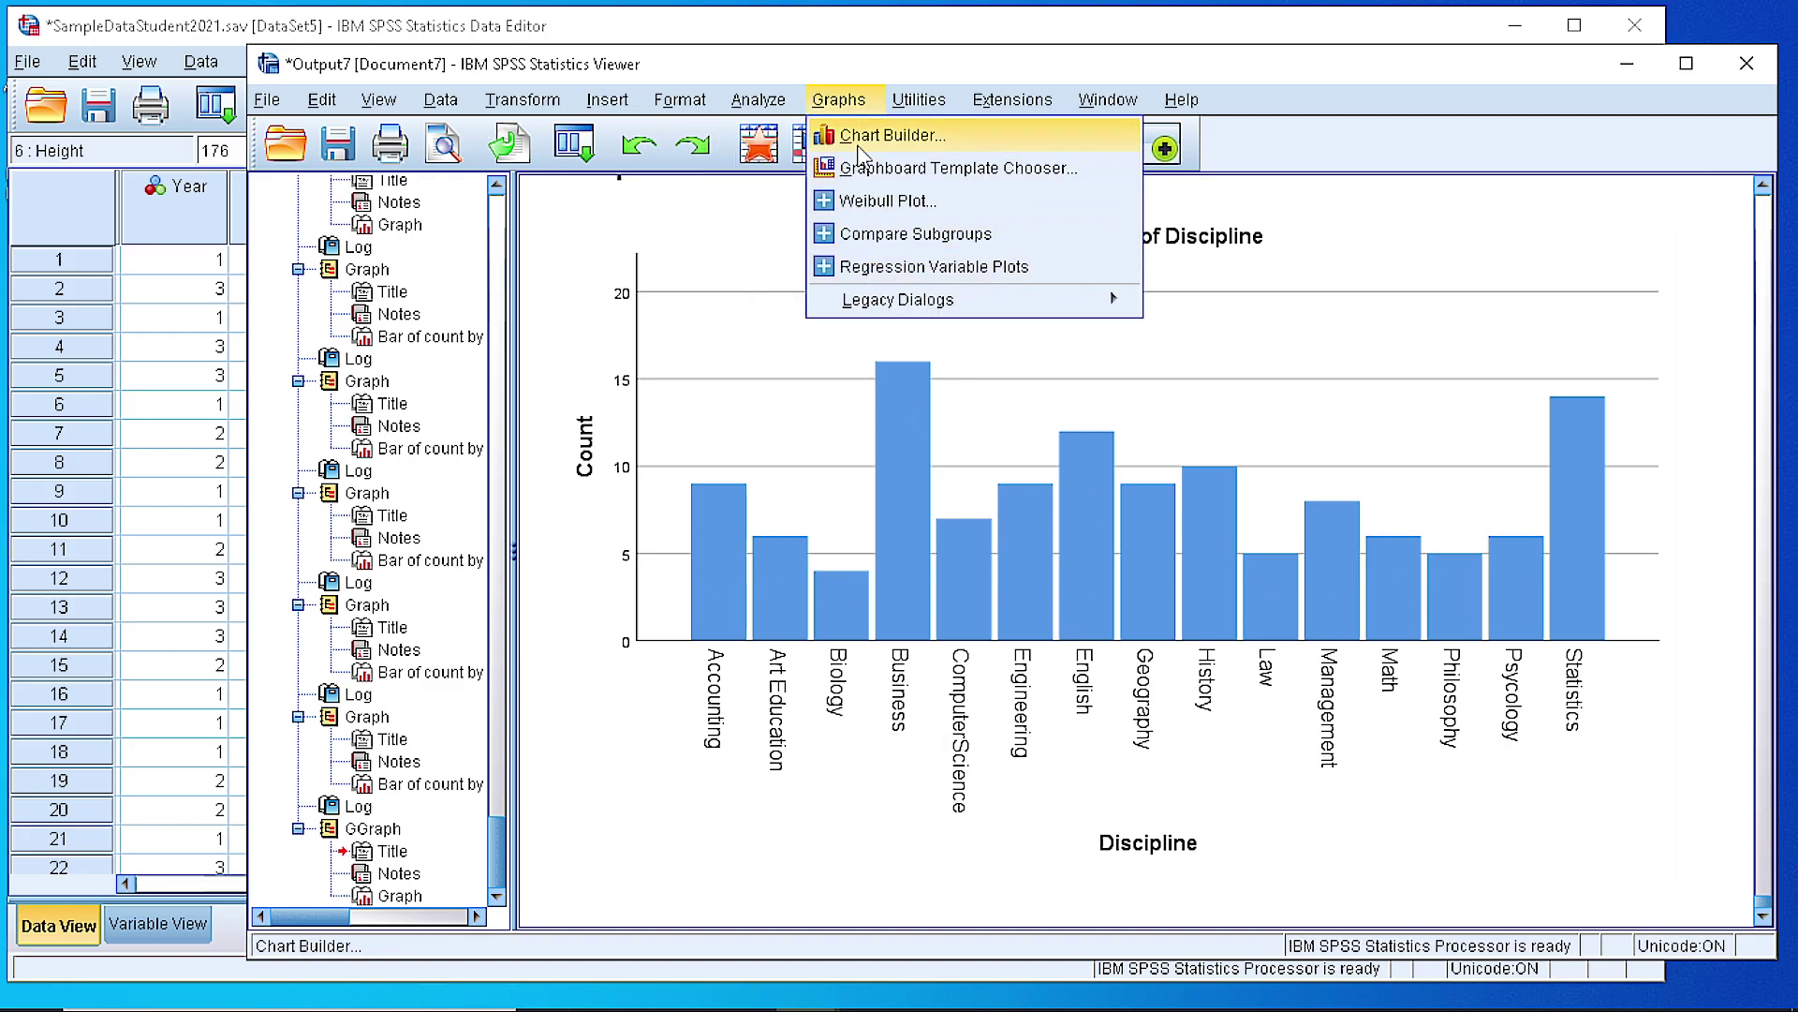
left_click(863, 139)
left_click(895, 644)
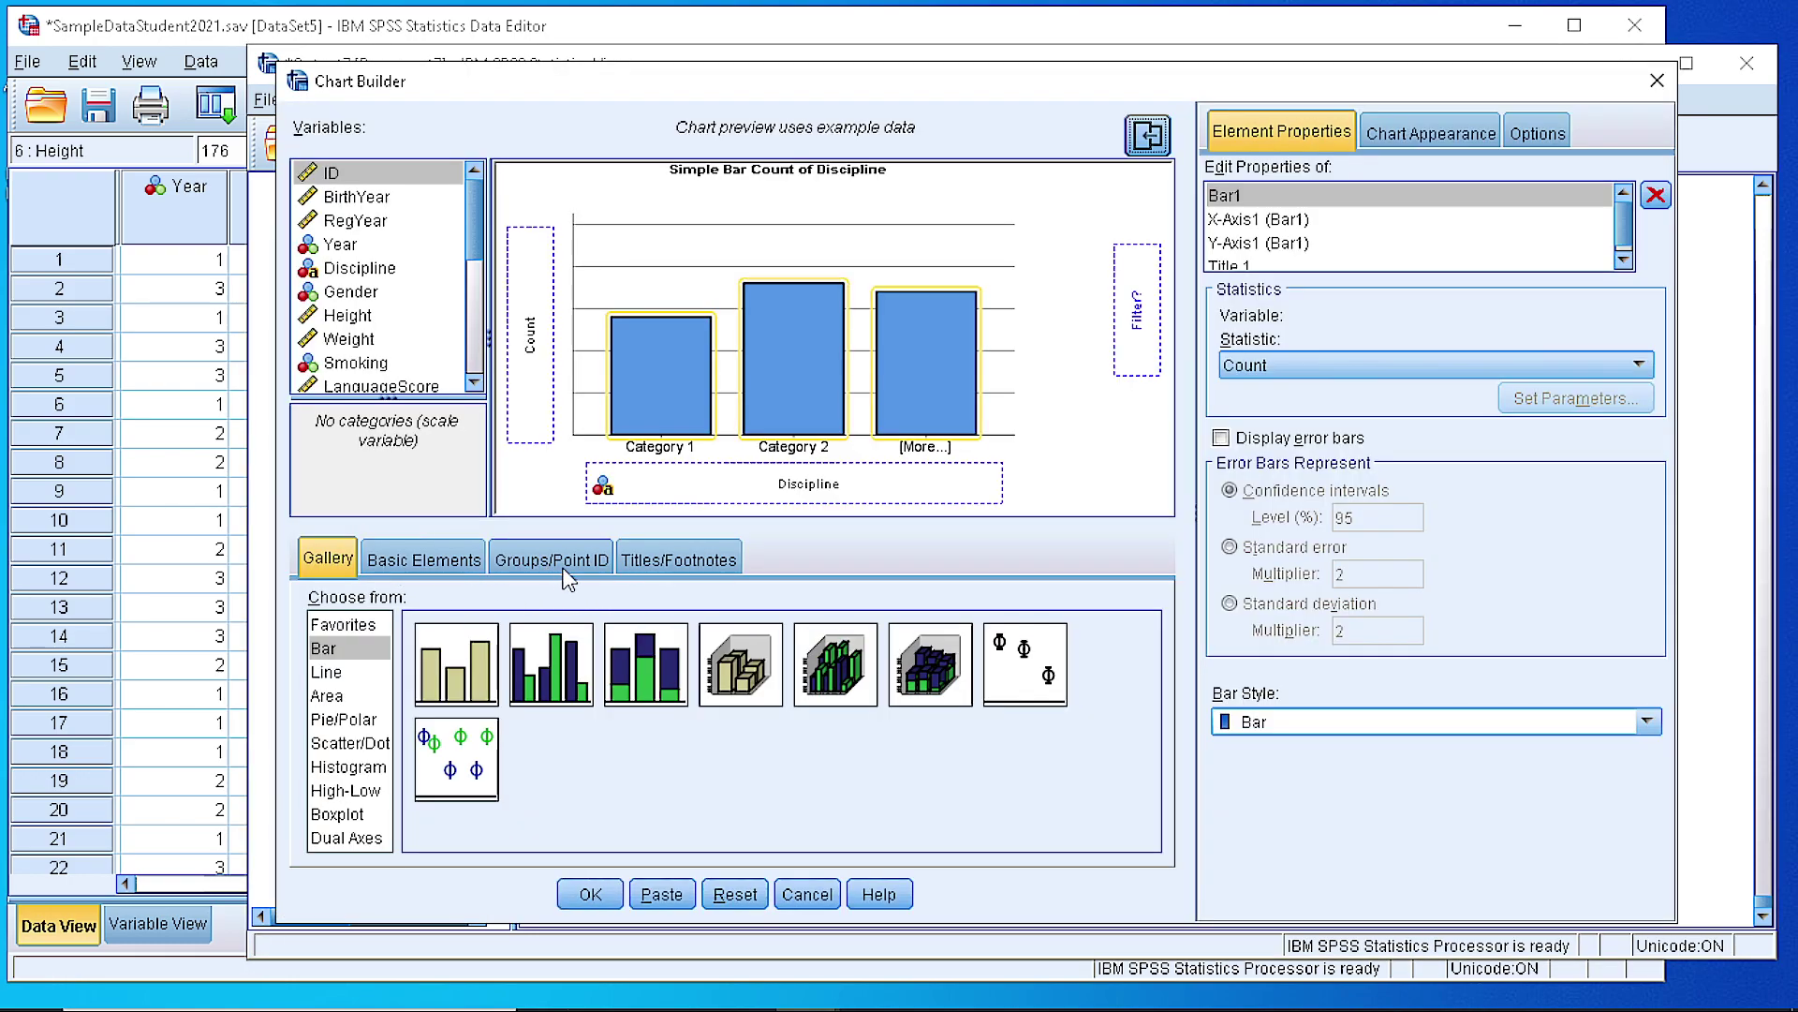
left_click(562, 562)
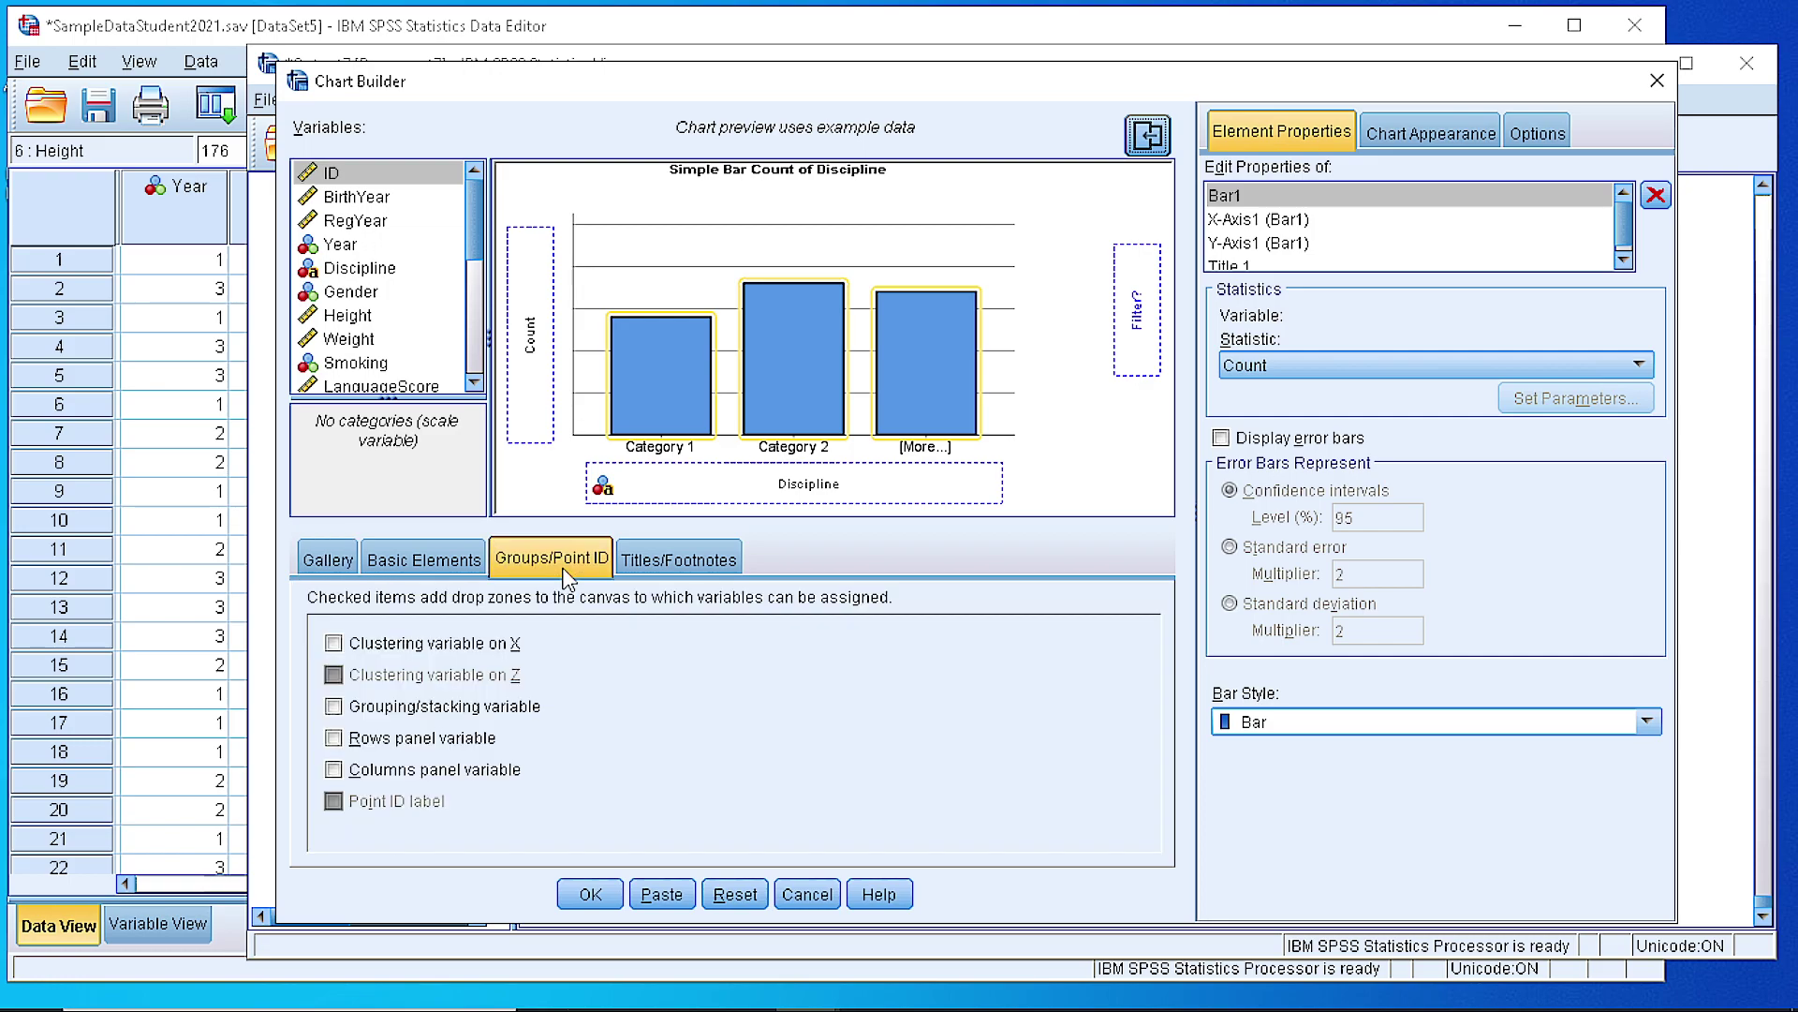
left_click(334, 739)
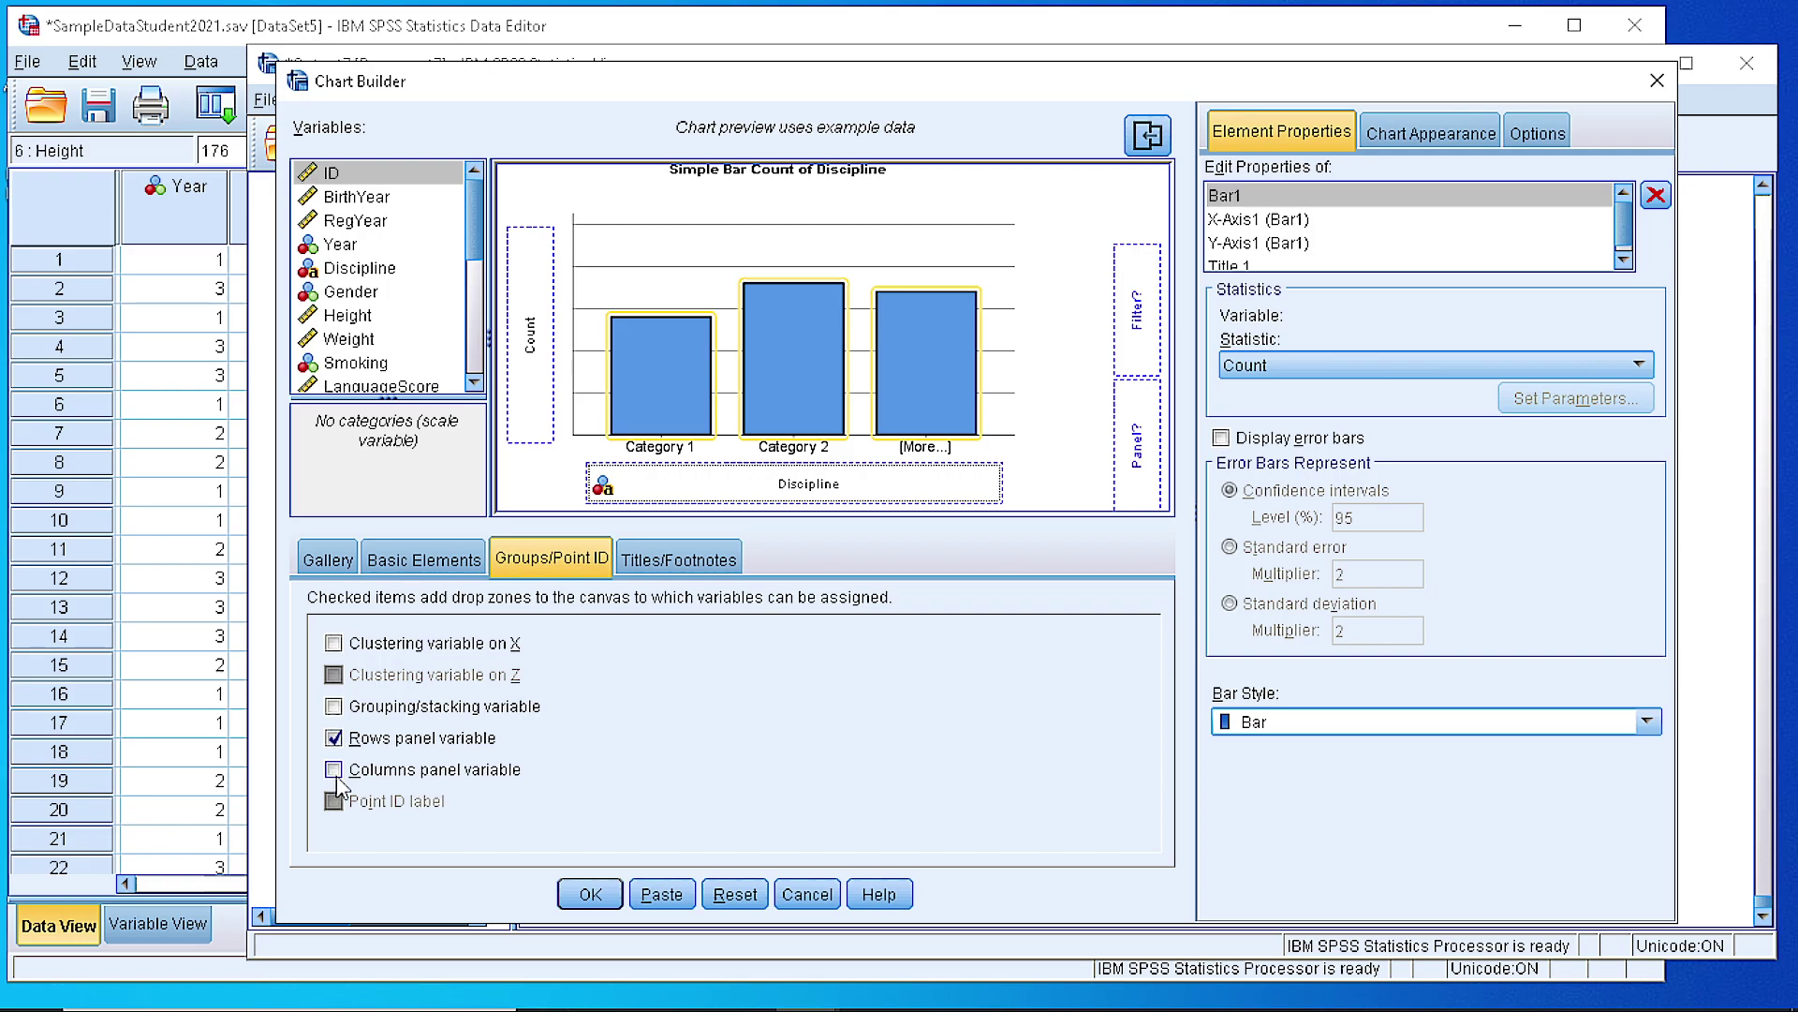
left_click(334, 771)
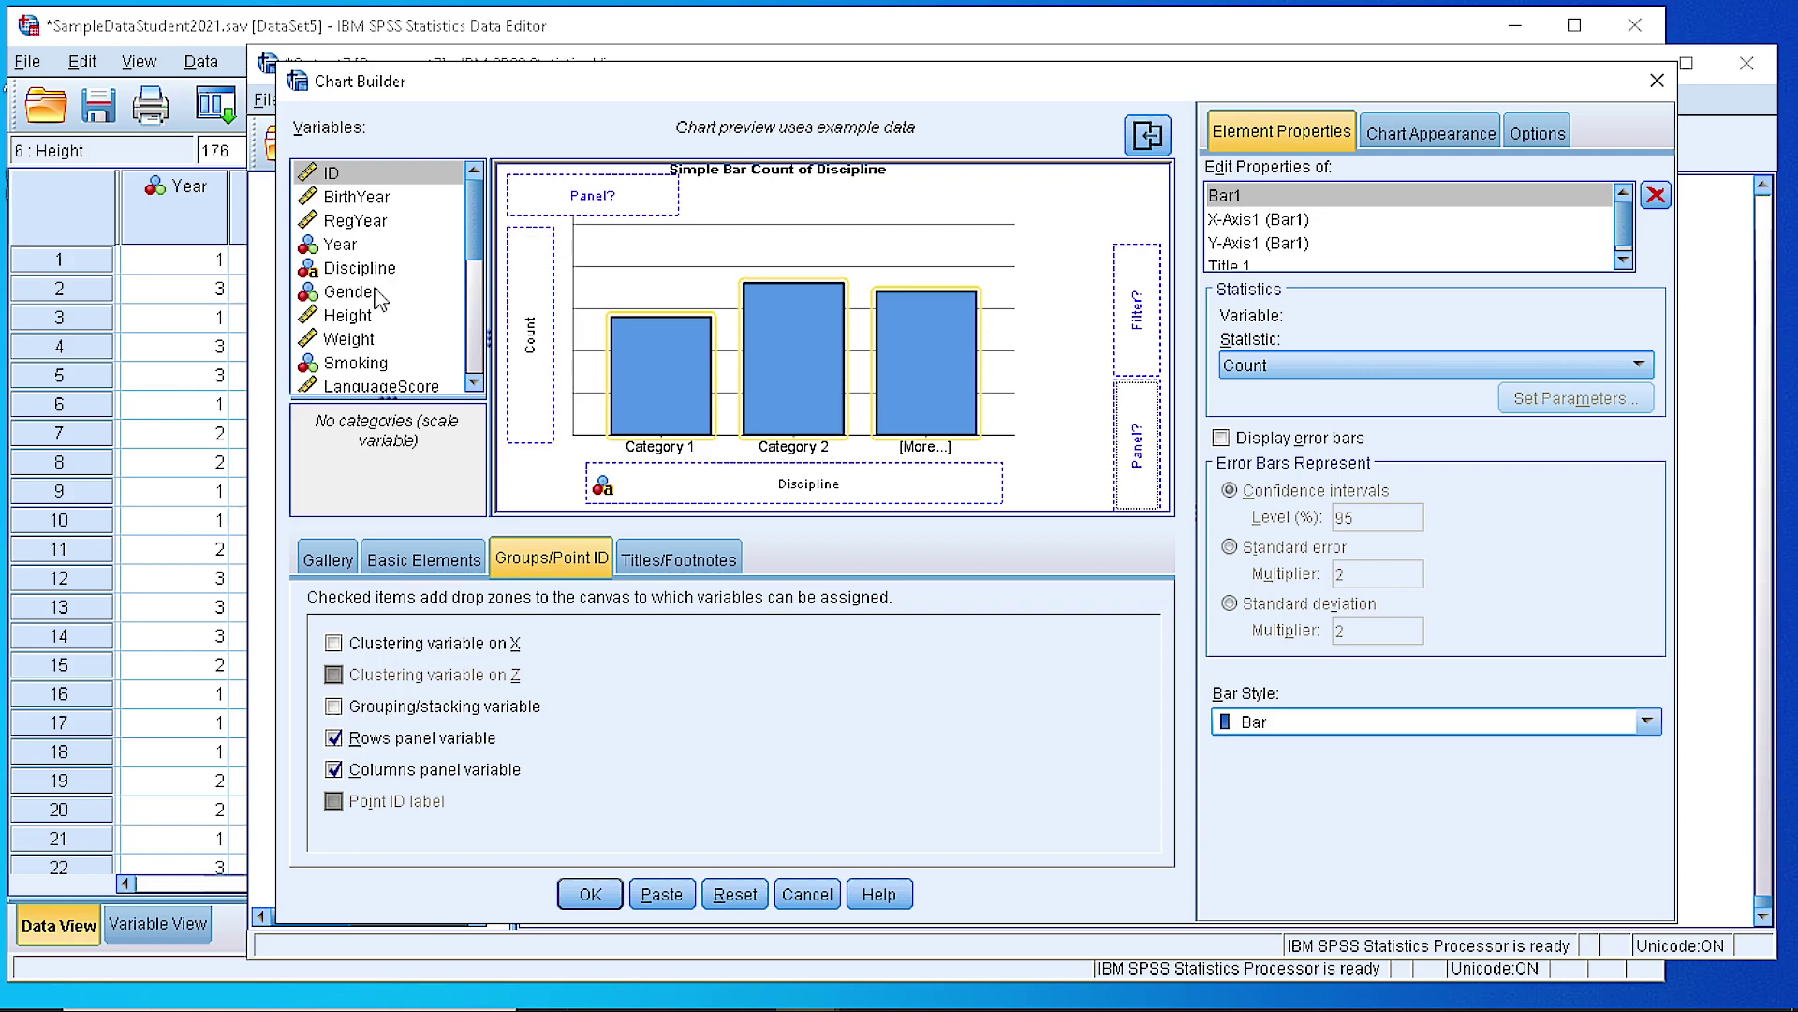
Drop Gender into the right-hand rows panel zone and Smoking into the top columns zone.
left_click_drag(361, 293, 1148, 445)
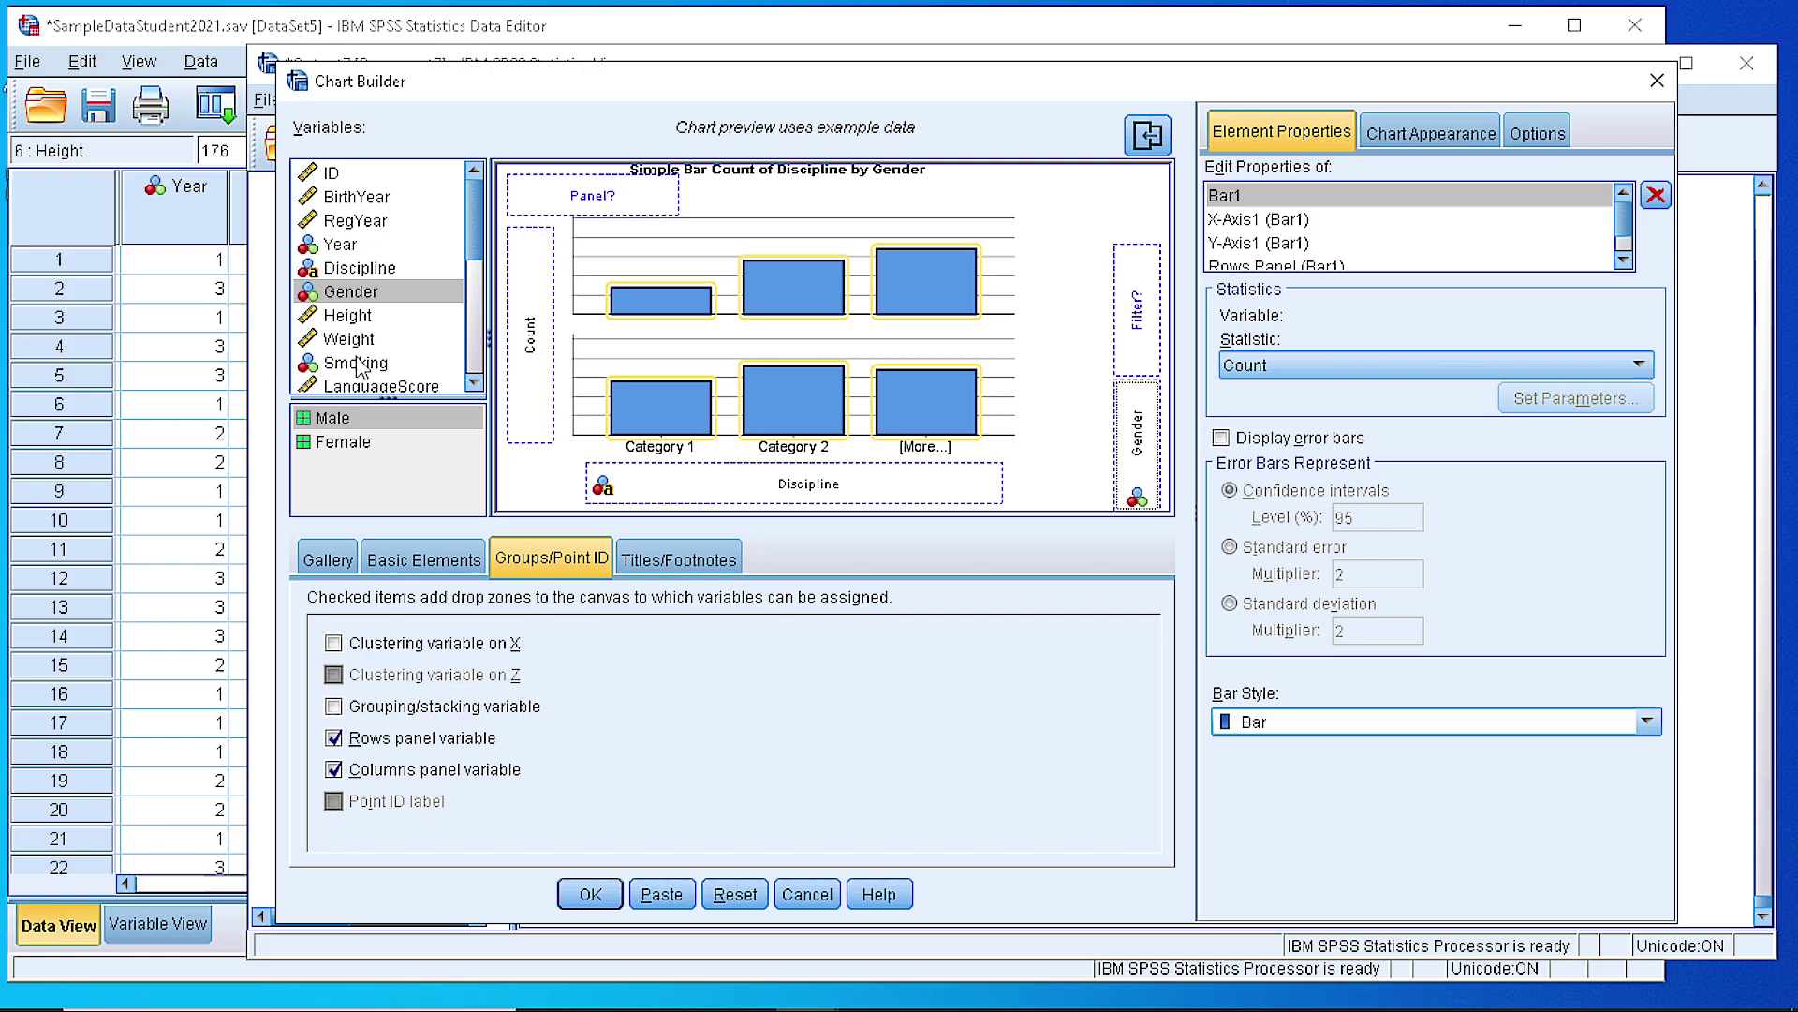
left_click_drag(358, 364, 569, 206)
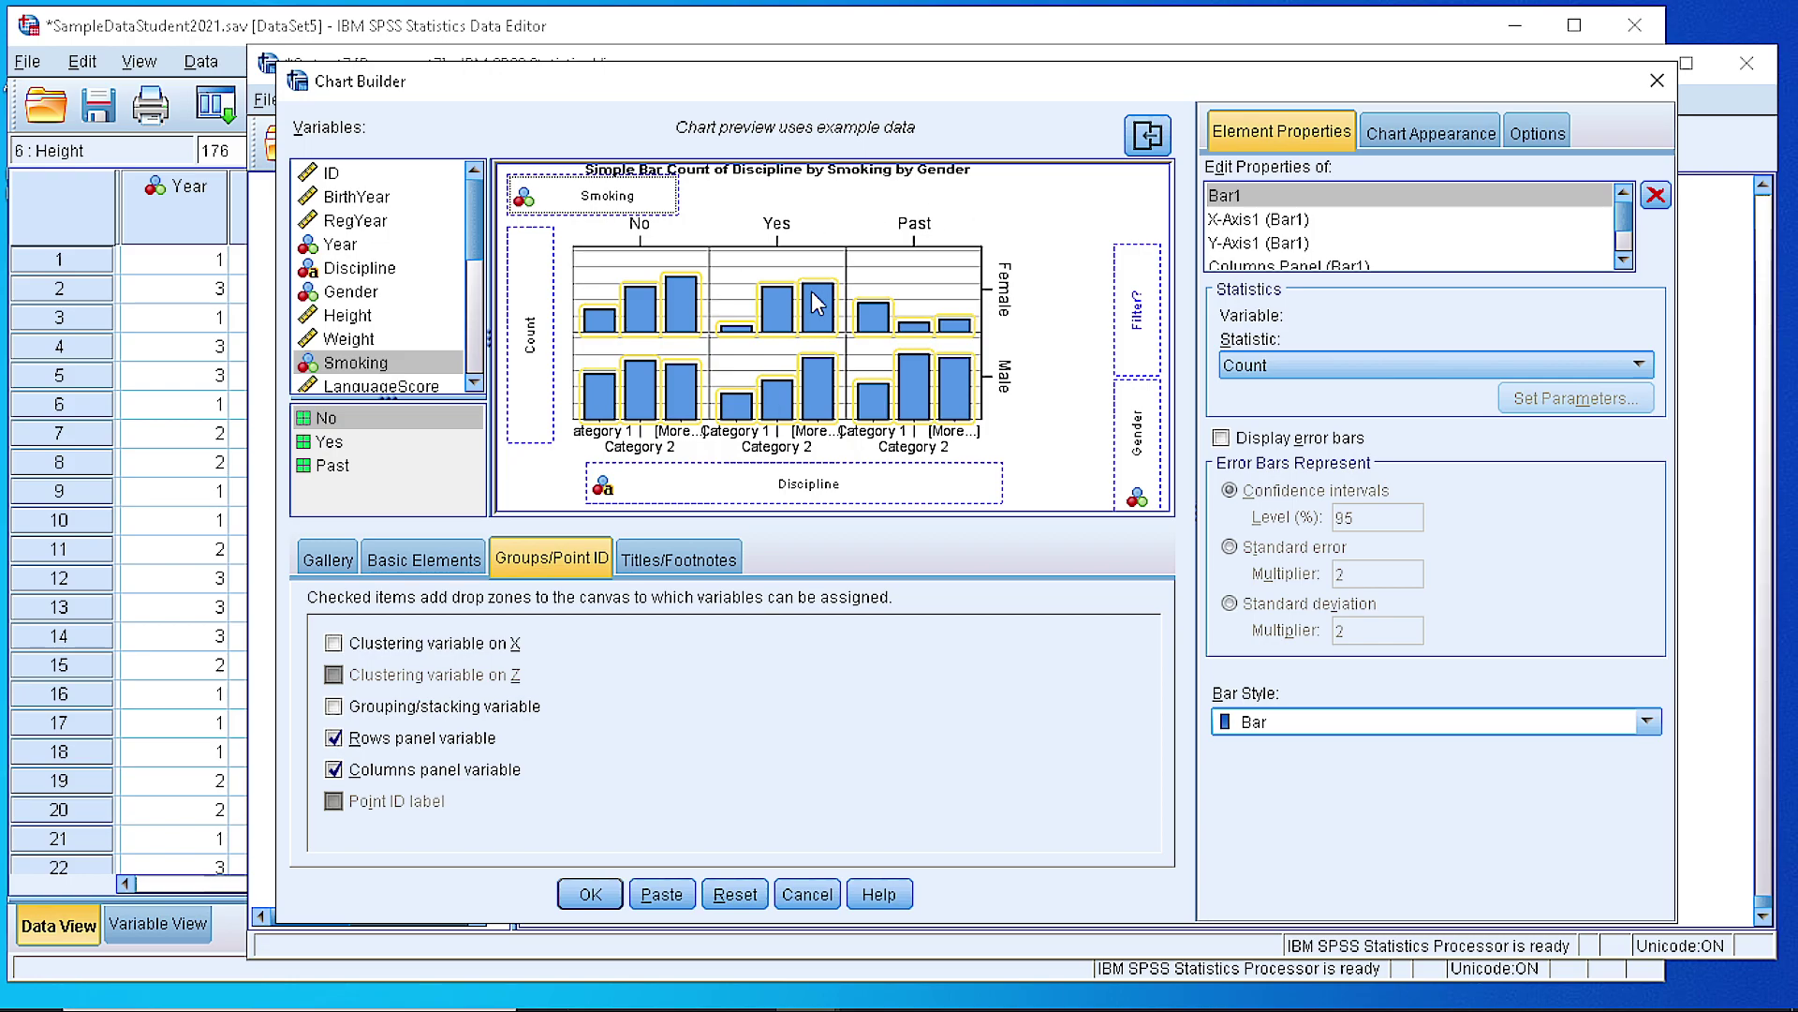
Create the paneled Discipline chart and select it in the viewer to review it.
left_click(590, 894)
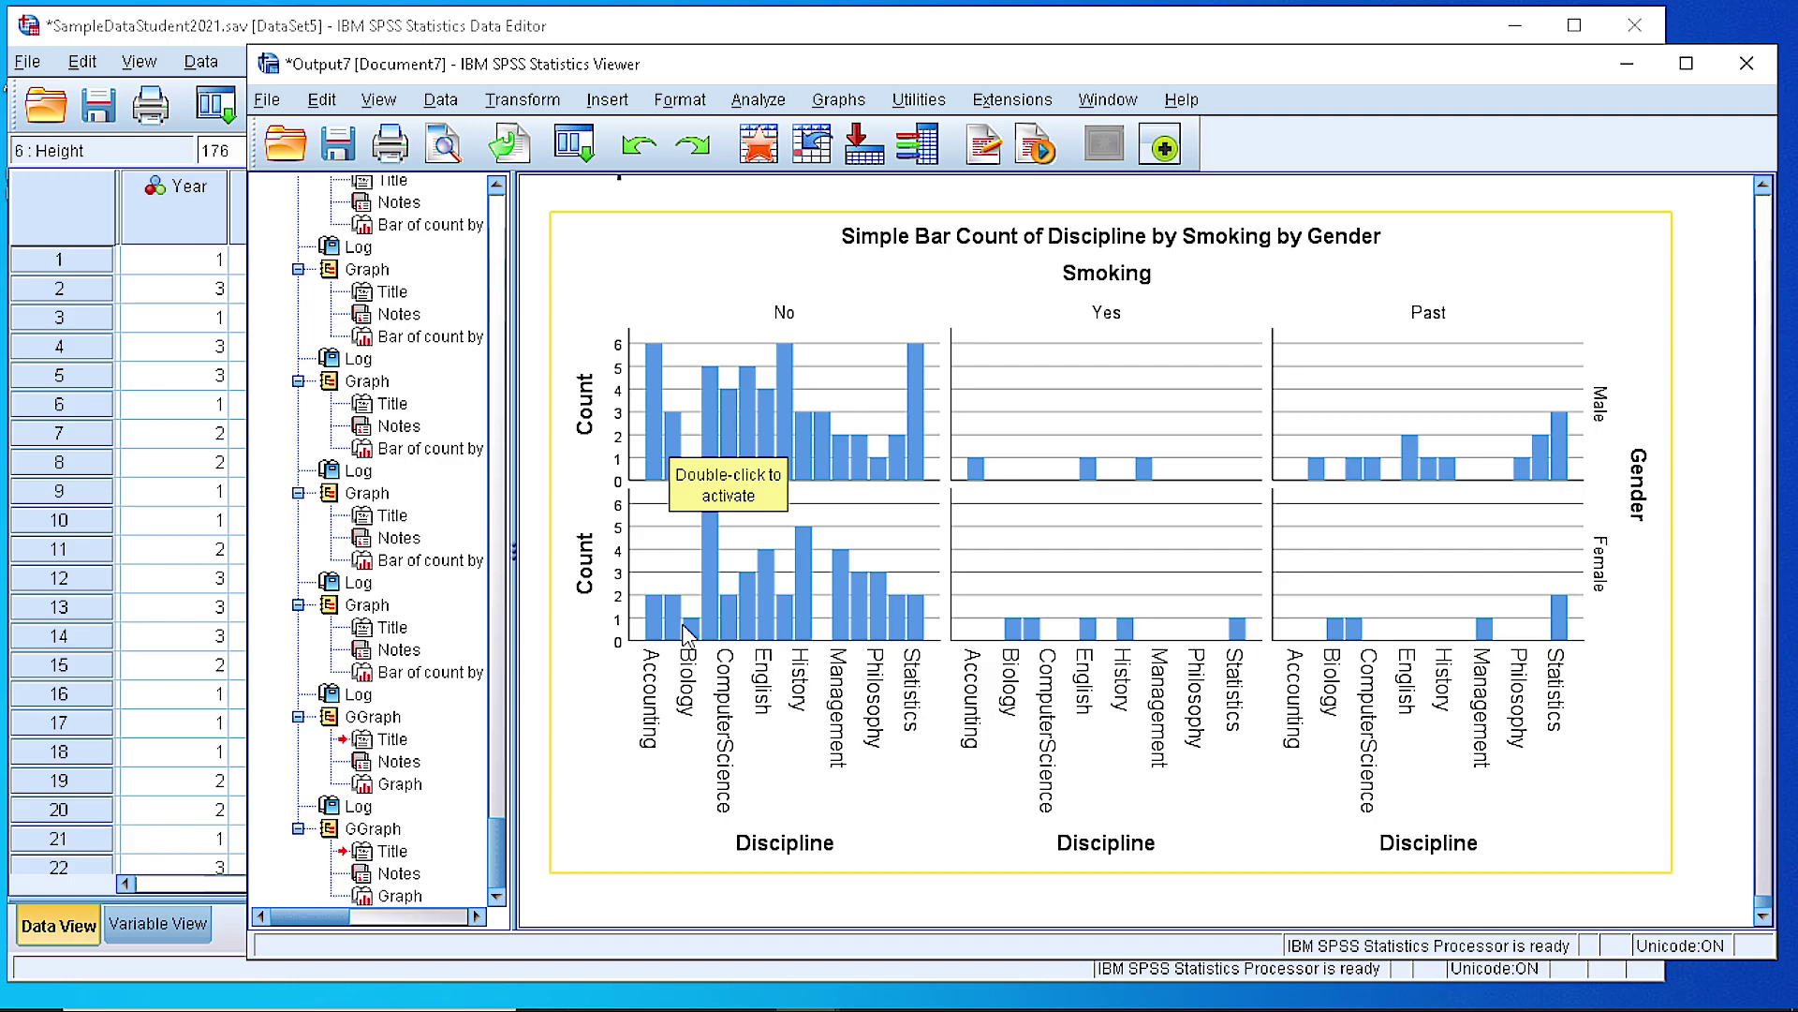
left_click(1714, 566)
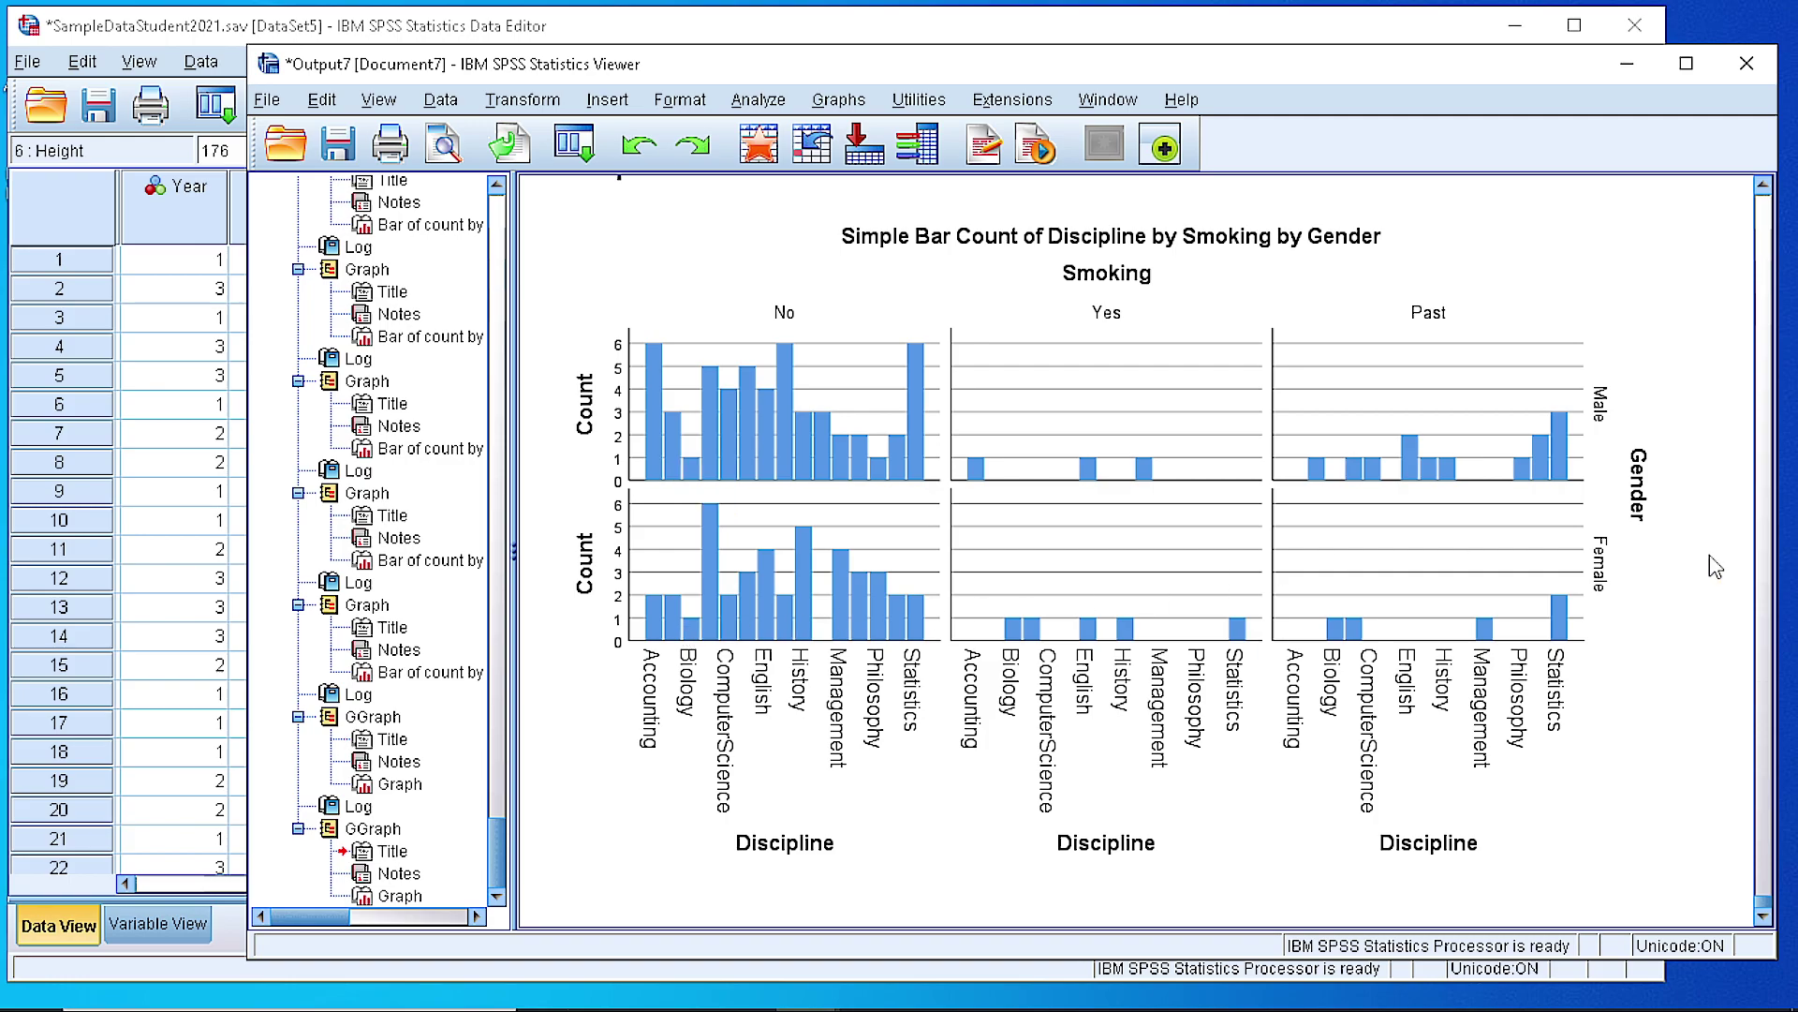
left_click(1188, 409)
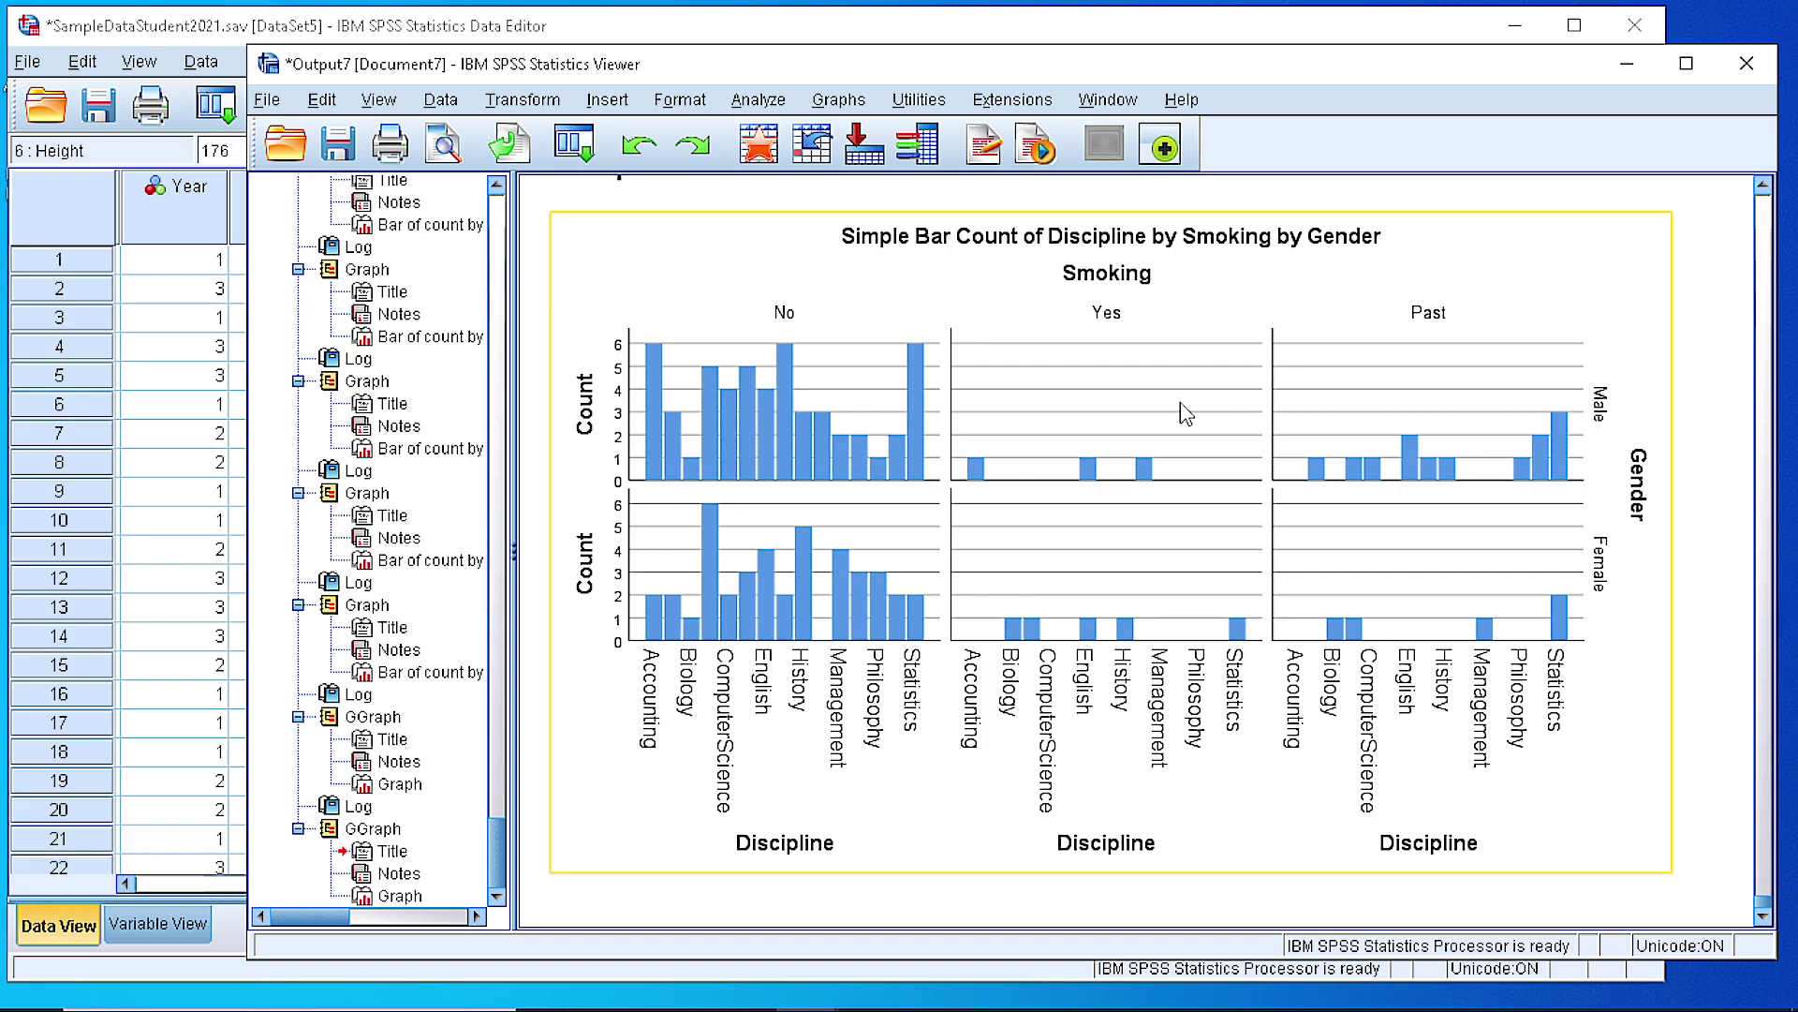
left_click(1734, 548)
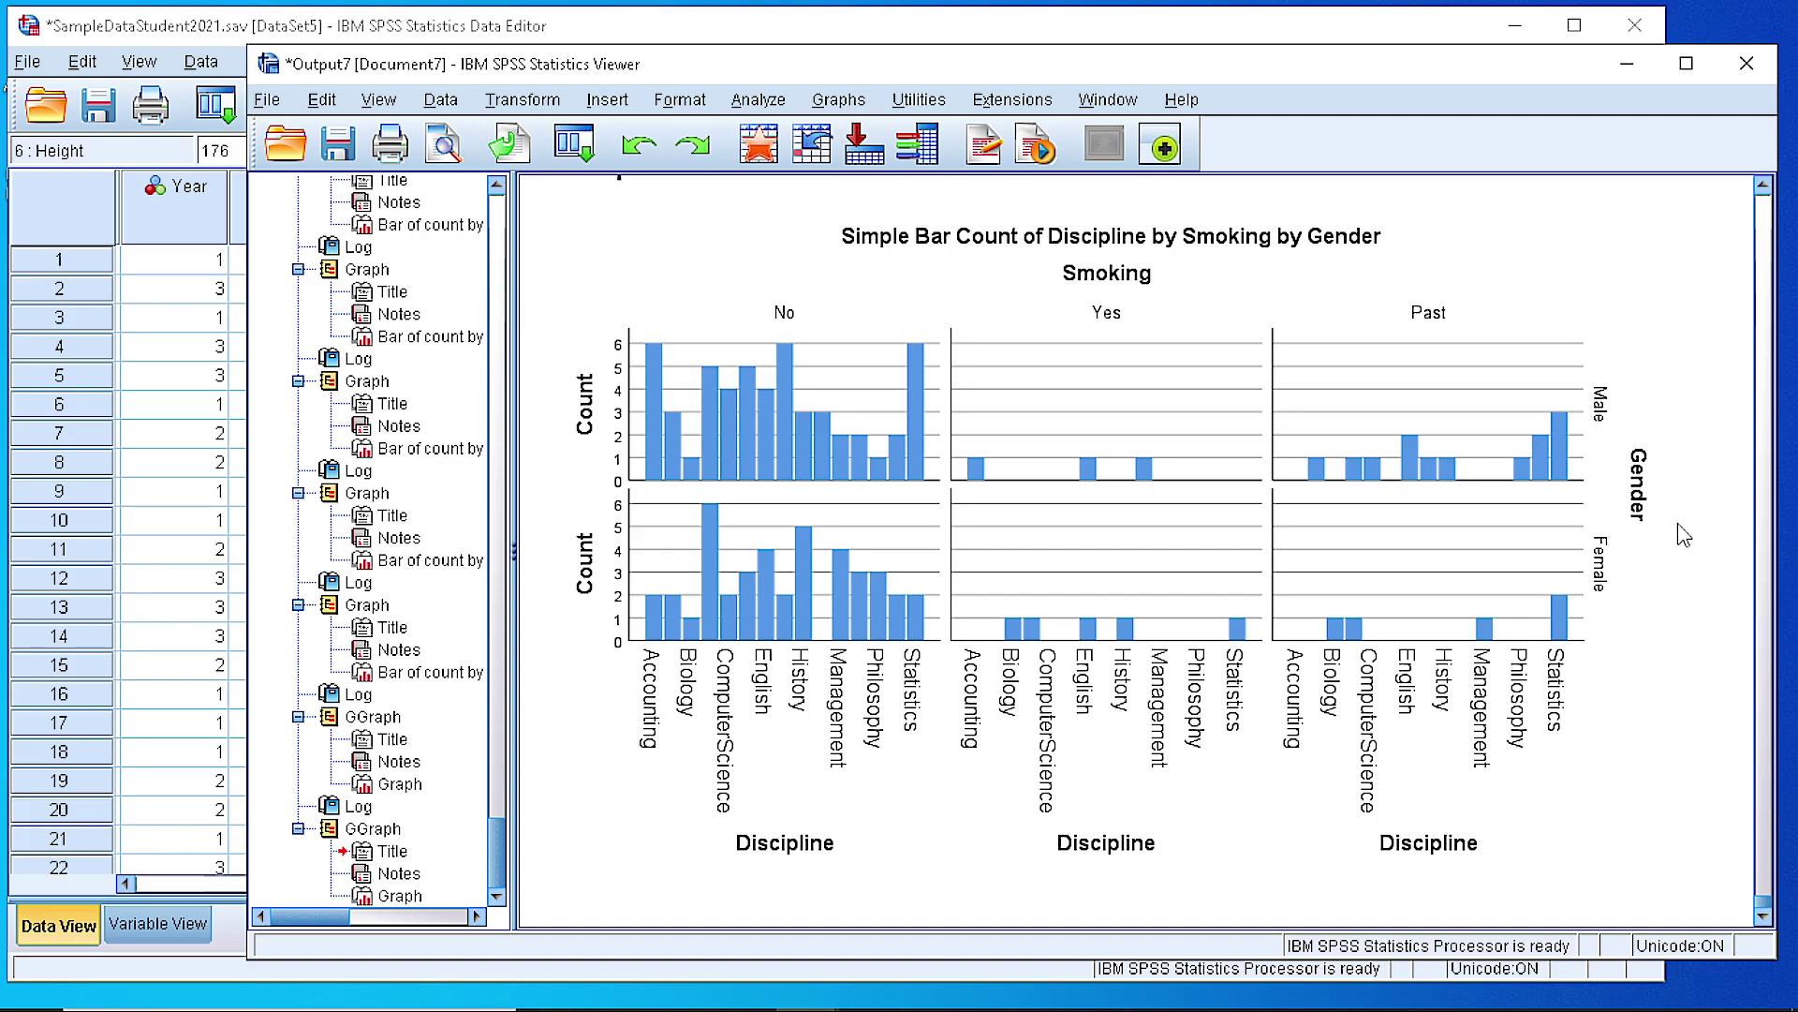
left_click(1619, 419)
left_click(1705, 604)
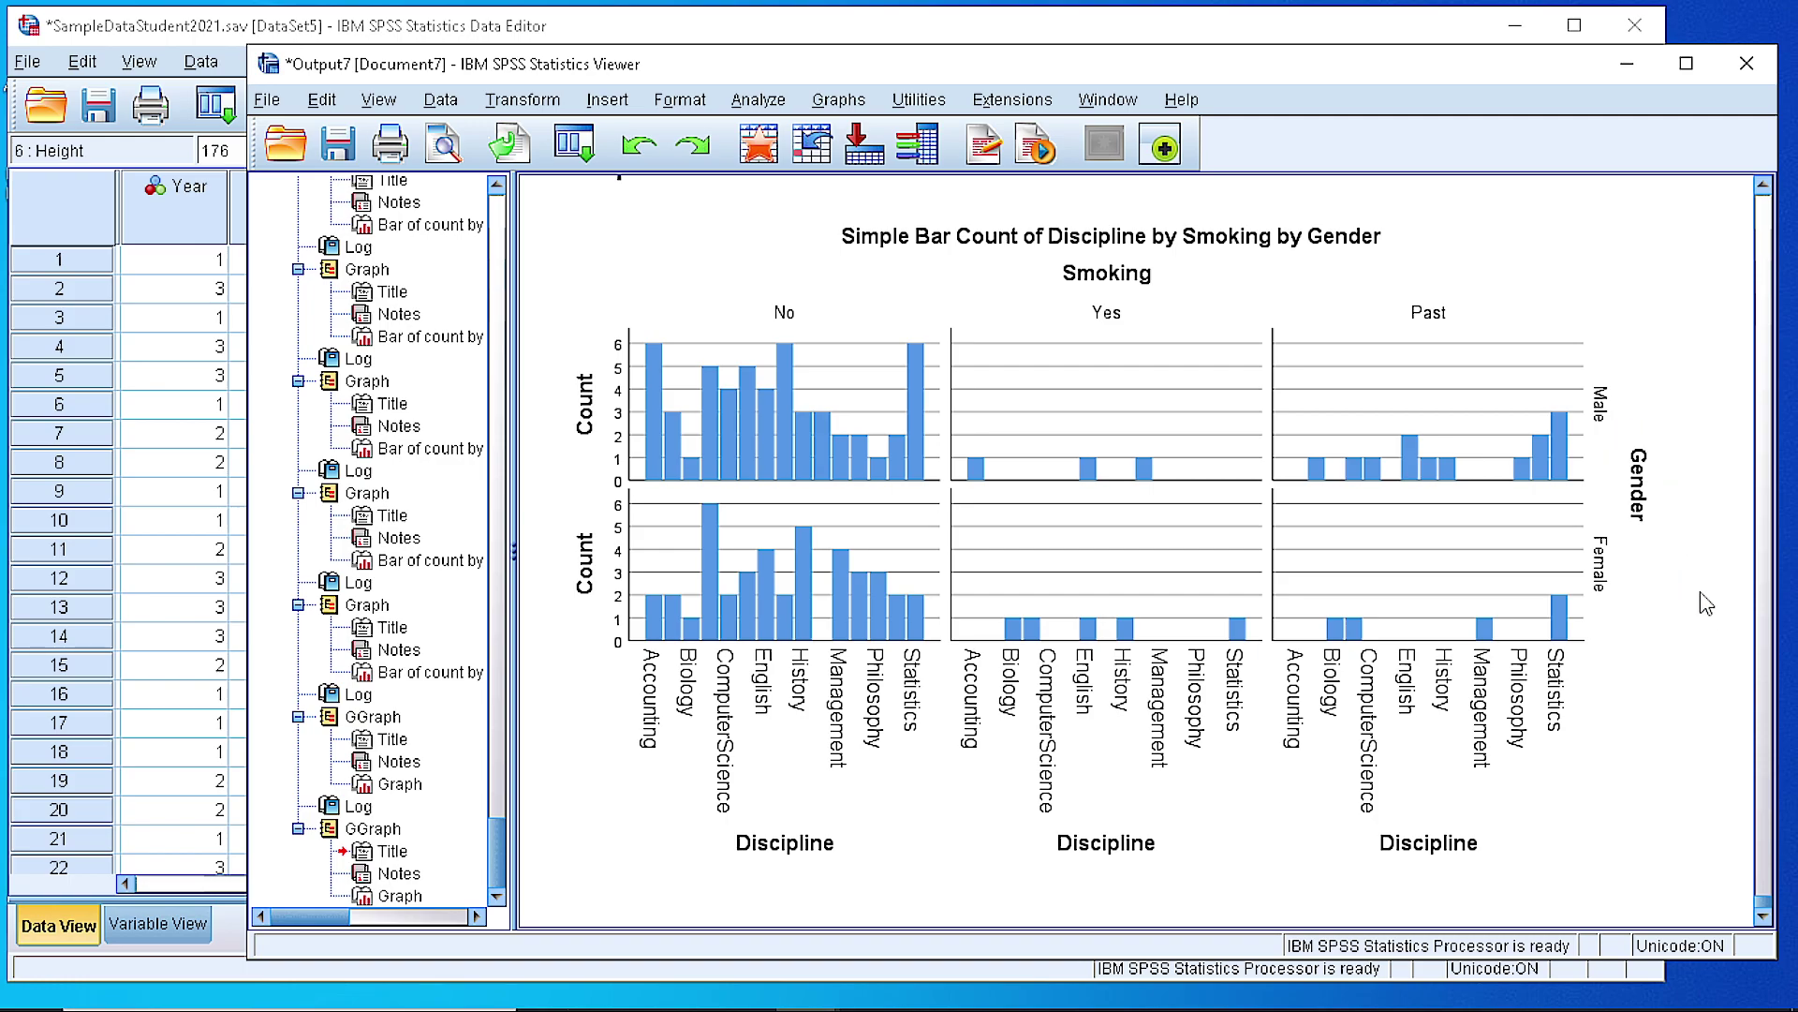